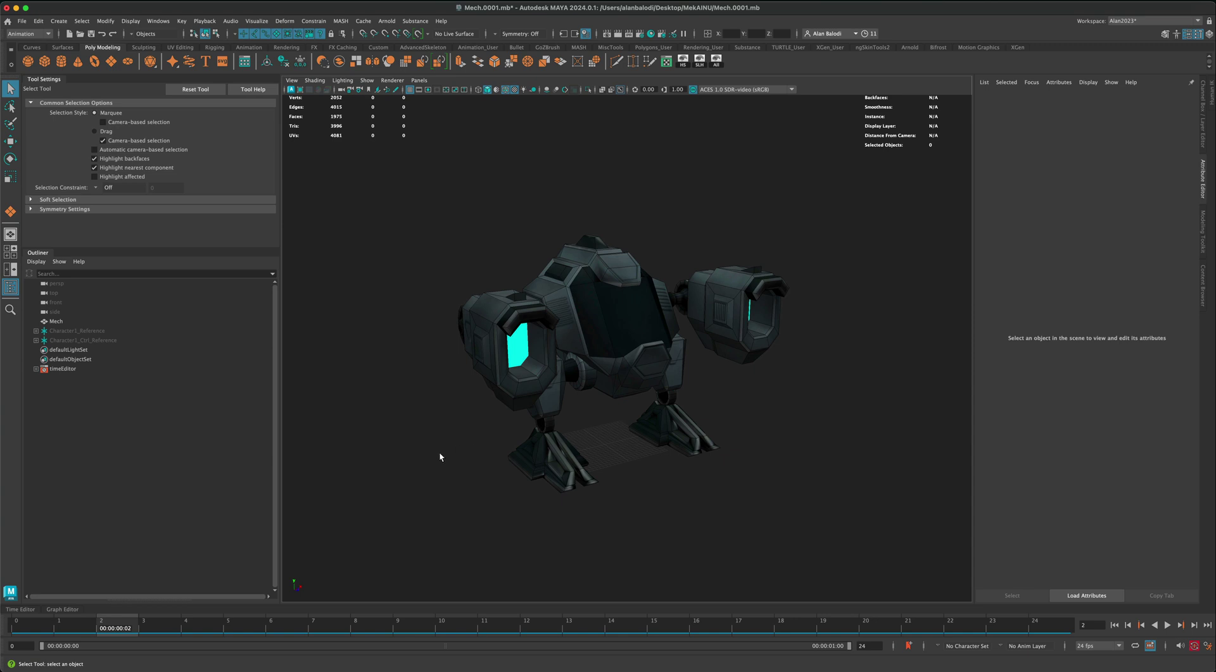
# Examine the mech model from several angles and compare it with and without scene lighting.
pyautogui.keyDown('alt'); pyautogui.moveTo(439, 452); pyautogui.dragTo(696, 474); pyautogui.keyUp('alt')
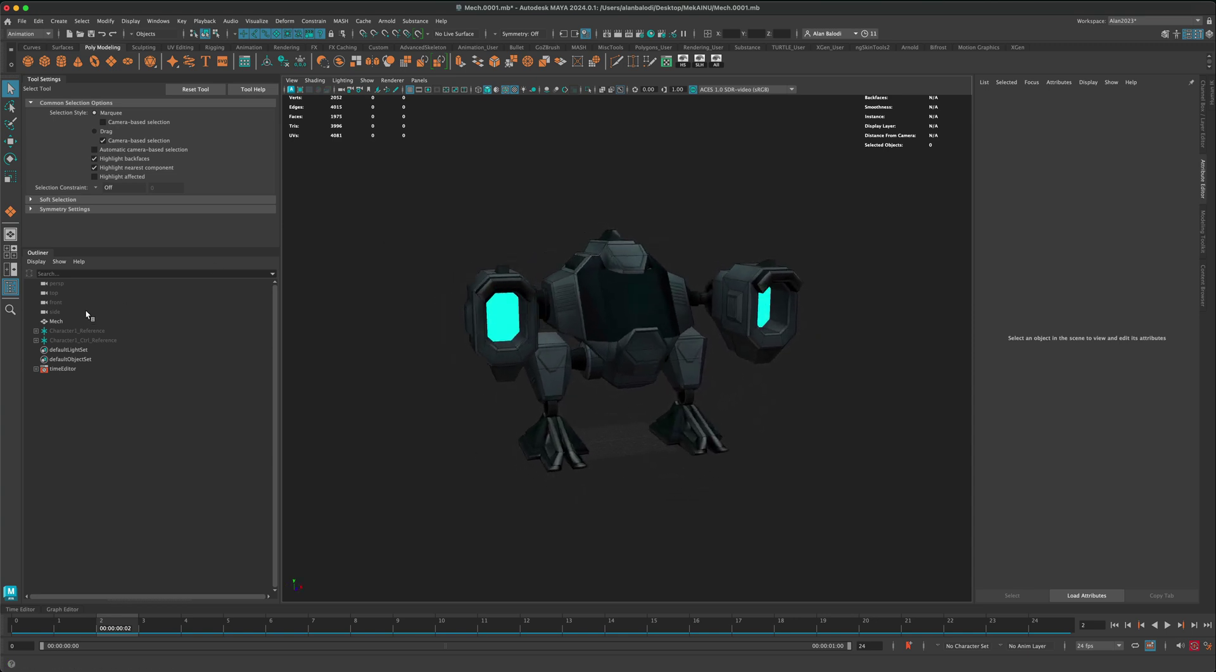
pyautogui.click(580, 302)
pyautogui.moveTo(407, 374)
pyautogui.keyDown('alt'); pyautogui.mouseDown()
pyautogui.moveTo(428, 373)
pyautogui.moveTo(412, 379)
pyautogui.mouseUp(); pyautogui.keyUp('alt')
pyautogui.click(363, 345)
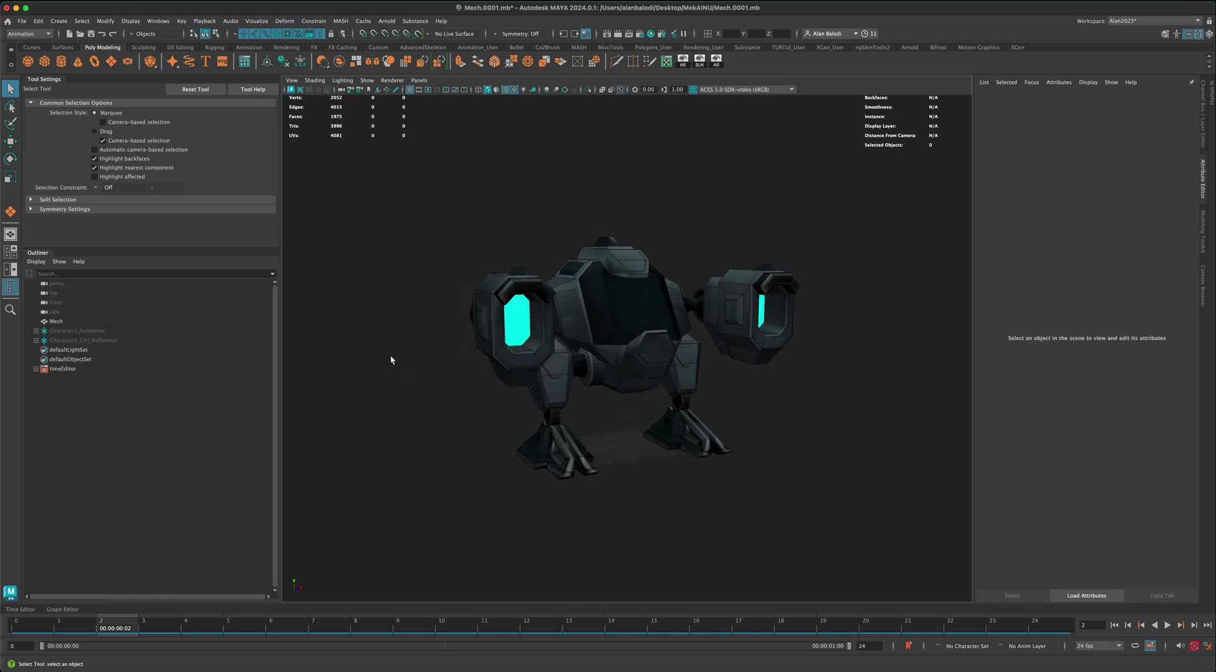
pyautogui.moveTo(405, 243)
pyautogui.keyDown('alt'); pyautogui.mouseDown()
pyautogui.moveTo(391, 244)
pyautogui.moveTo(418, 248)
pyautogui.mouseUp(); pyautogui.keyUp('alt')
pyautogui.click(522, 93)
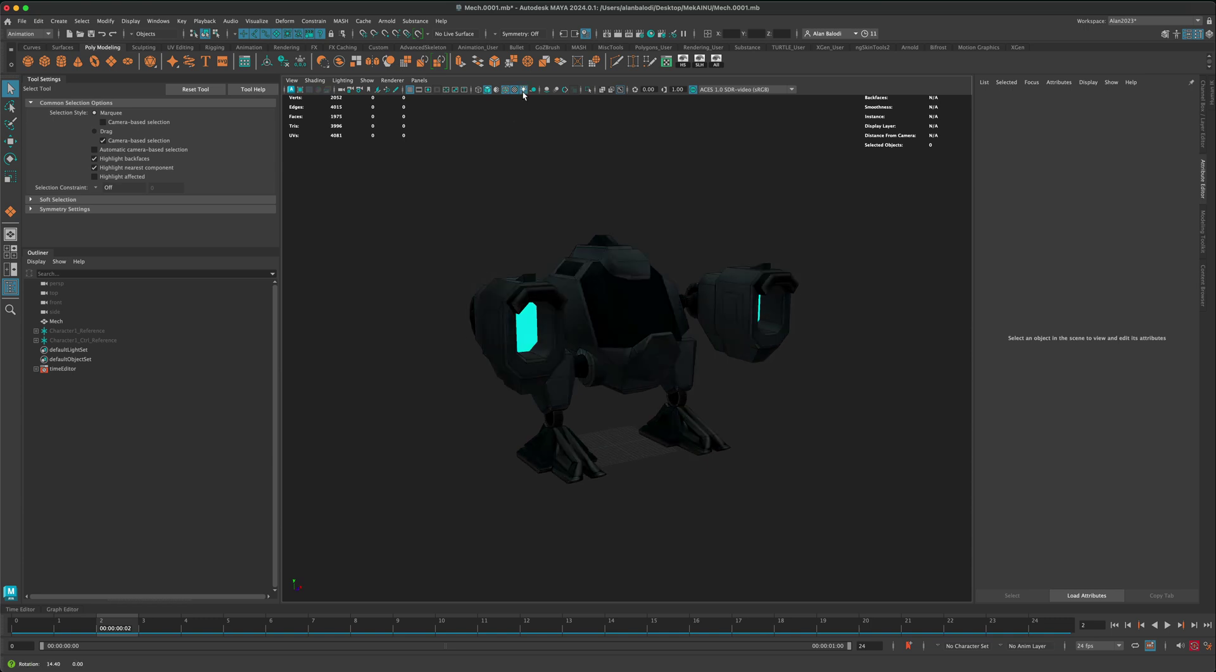
pyautogui.click(523, 92)
pyautogui.keyDown('alt'); pyautogui.moveTo(497, 149); pyautogui.dragTo(473, 181); pyautogui.keyUp('alt')
pyautogui.moveTo(638, 269); pyautogui.dragTo(639, 269)
pyautogui.keyDown('alt'); pyautogui.moveTo(561, 306); pyautogui.dragTo(603, 419); pyautogui.keyUp('alt')
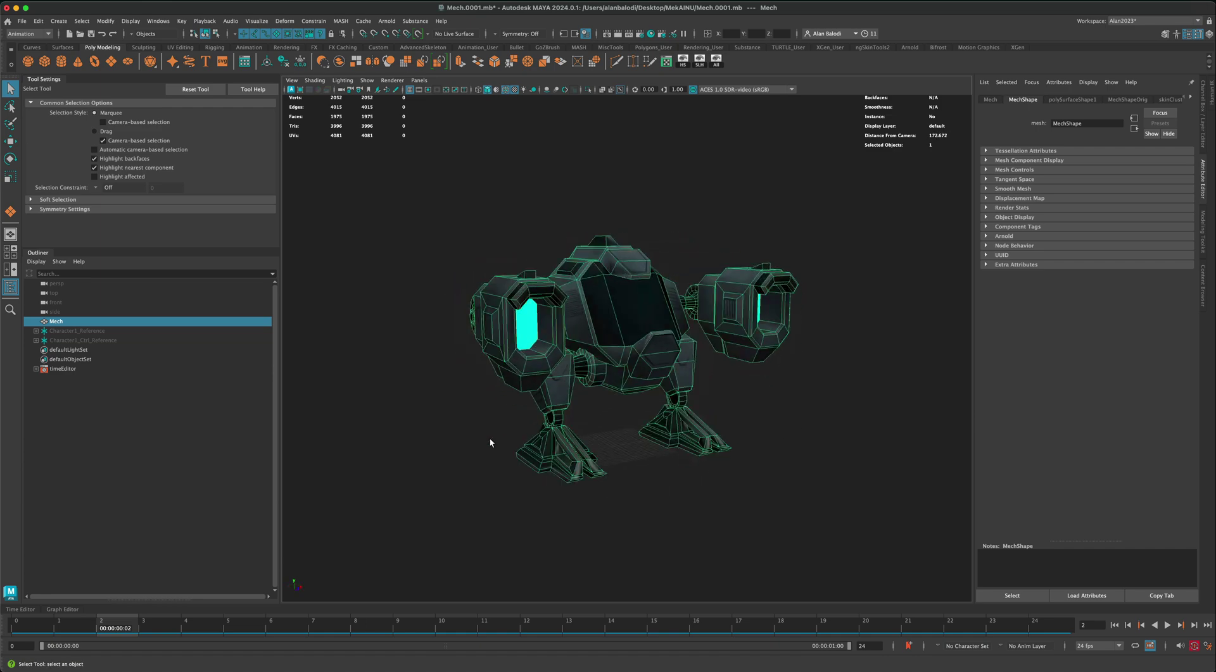
pyautogui.click(489, 439)
pyautogui.keyDown('alt'); pyautogui.moveTo(480, 446); pyautogui.dragTo(476, 432); pyautogui.keyUp('alt')
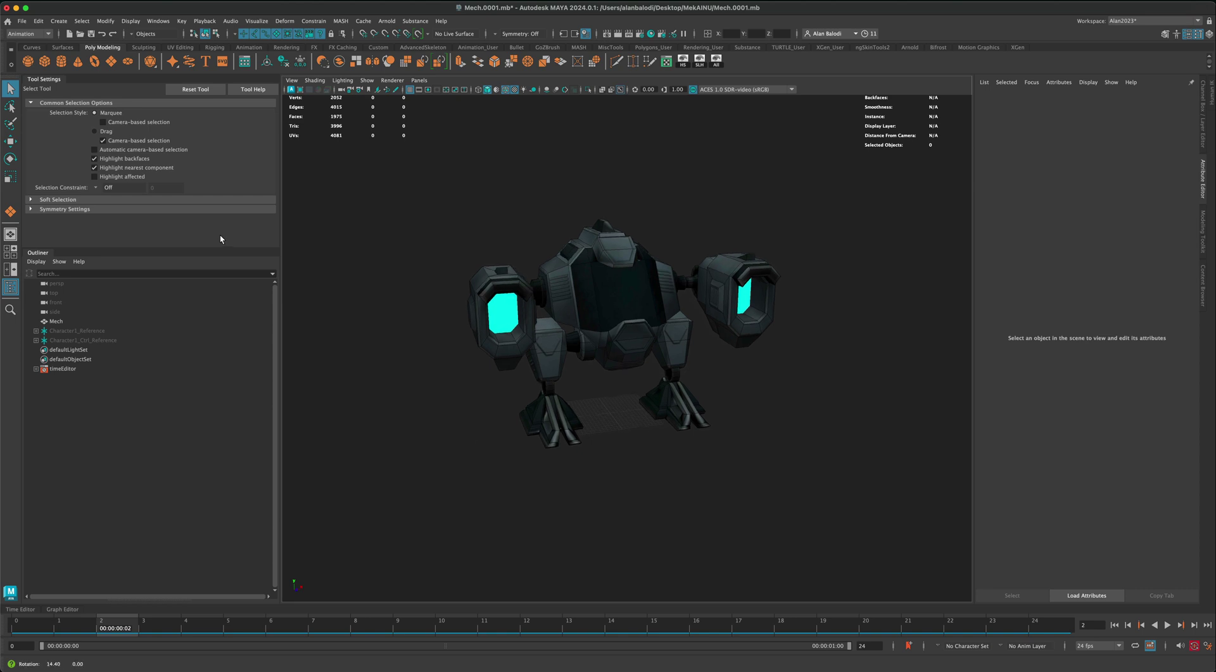
# Create a large polygon plane on the ground beneath the mech and hide the viewport grid.
pyautogui.click(110, 64)
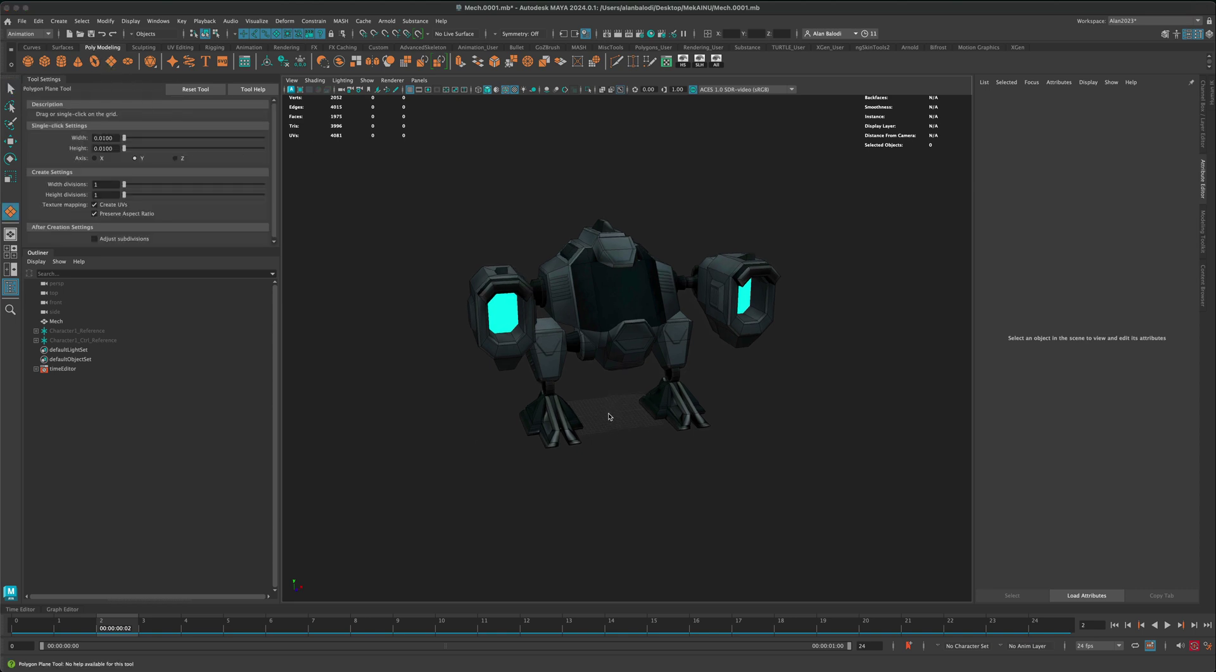
pyautogui.moveTo(611, 418); pyautogui.dragTo(1059, 657)
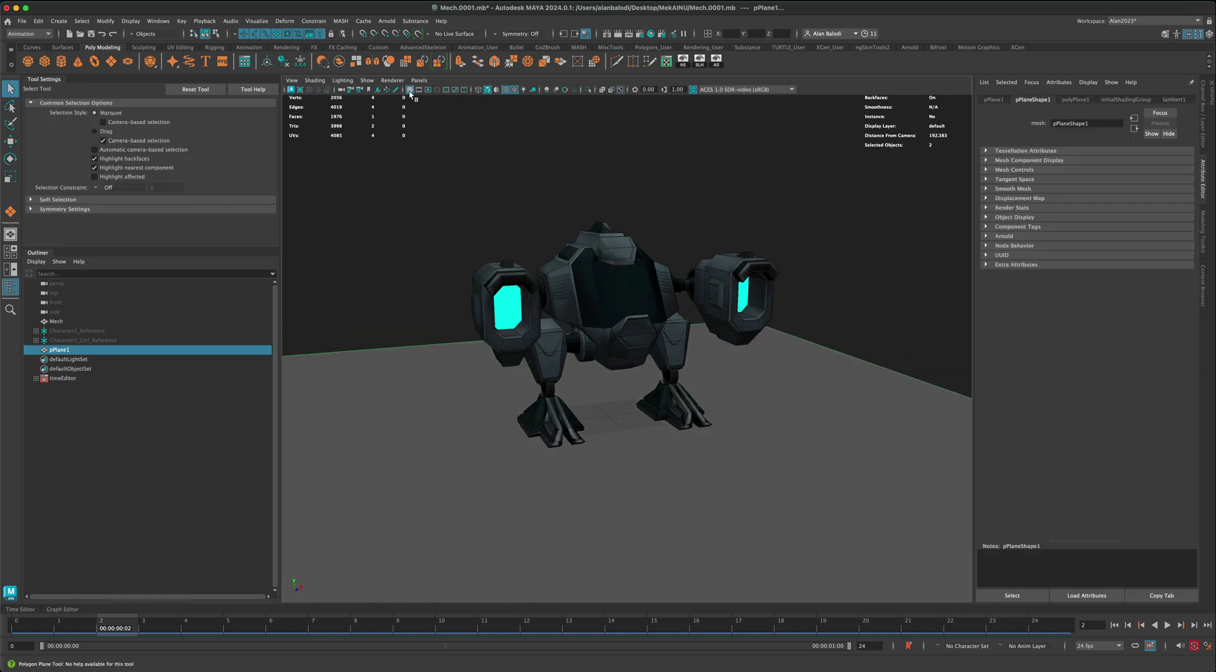
pyautogui.click(416, 294)
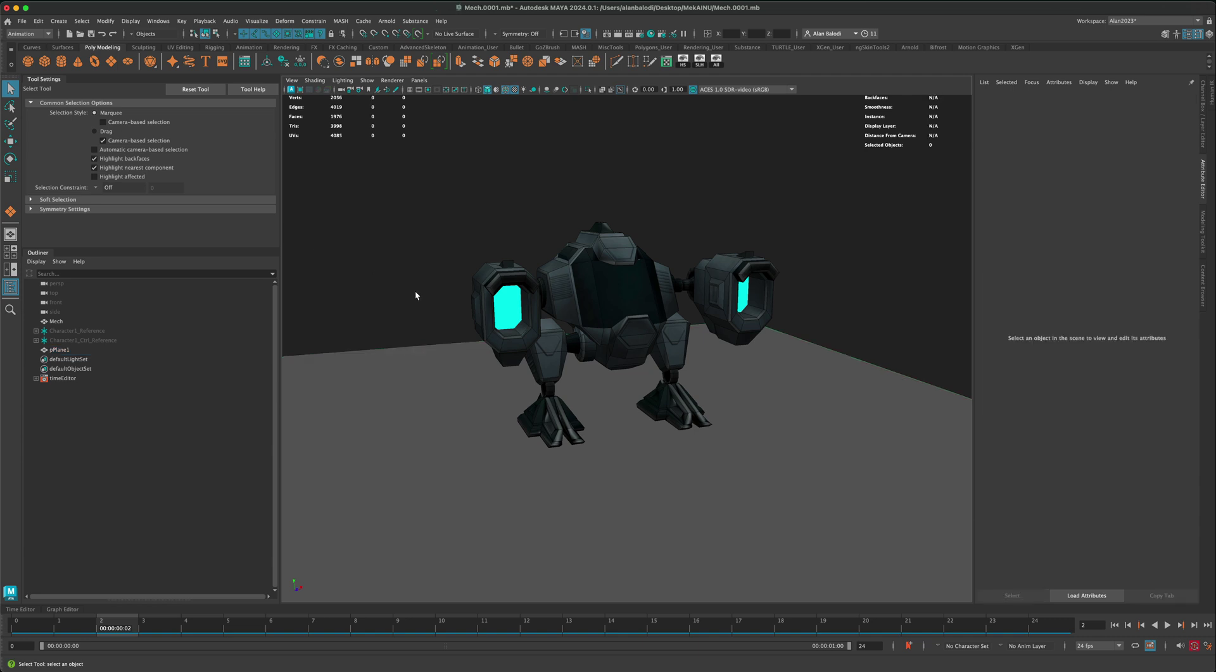
pyautogui.scroll(-2, 415, 294)
pyautogui.keyDown('alt'); pyautogui.moveTo(415, 294); pyautogui.dragTo(409, 282, button='middle'); pyautogui.keyUp('alt')
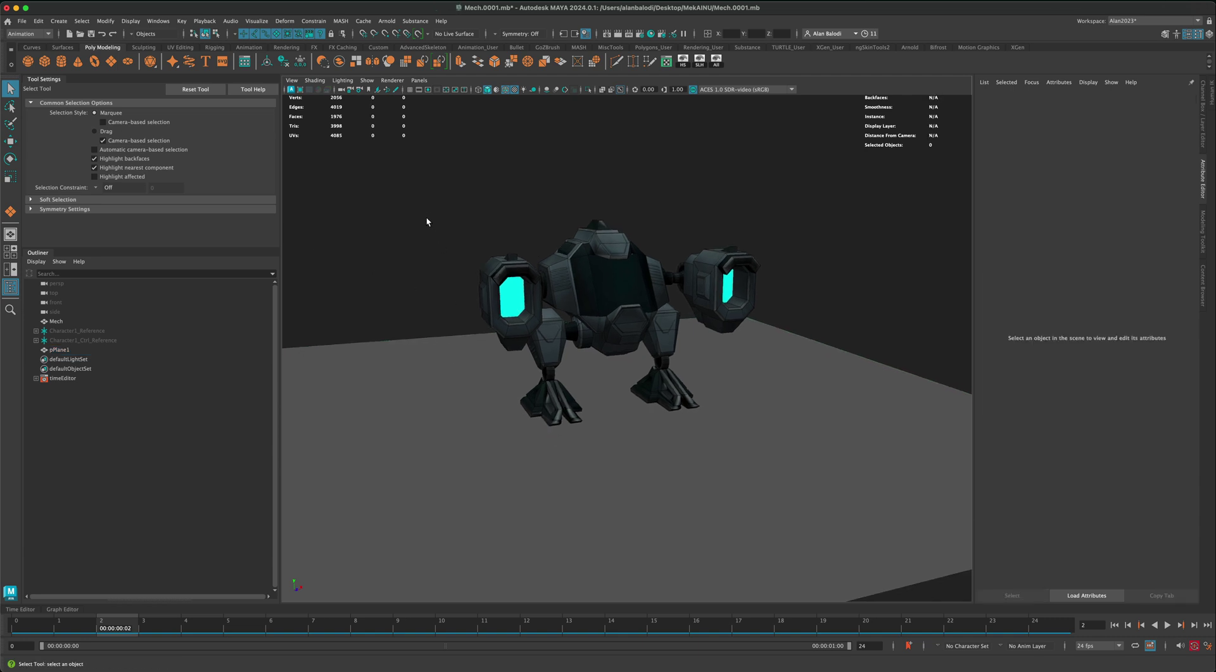
# Assign a new Use Background material to the ground plane, finding it by searching for "back".
pyautogui.keyDown('alt'); pyautogui.moveTo(432, 205); pyautogui.dragTo(414, 222); pyautogui.keyUp('alt')
pyautogui.moveTo(416, 379); pyautogui.dragTo(412, 320, button='right')
pyautogui.click(409, 343)
pyautogui.click(413, 336)
pyautogui.click(417, 352)
pyautogui.rightClick(417, 349)
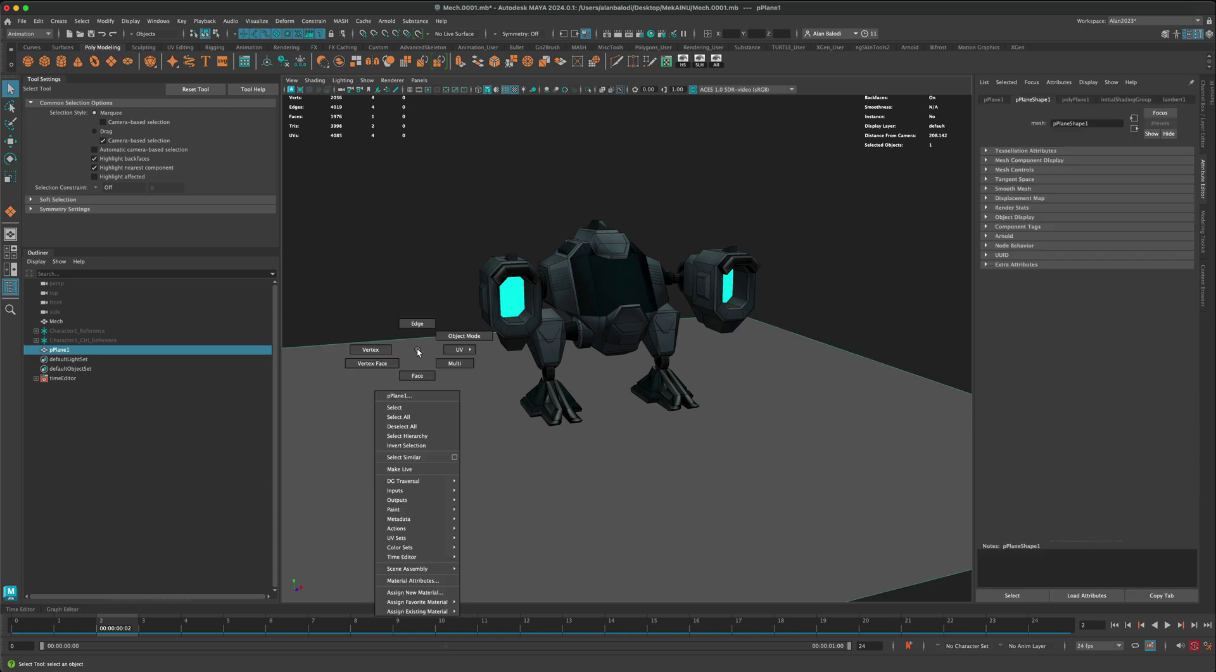
pyautogui.click(431, 593)
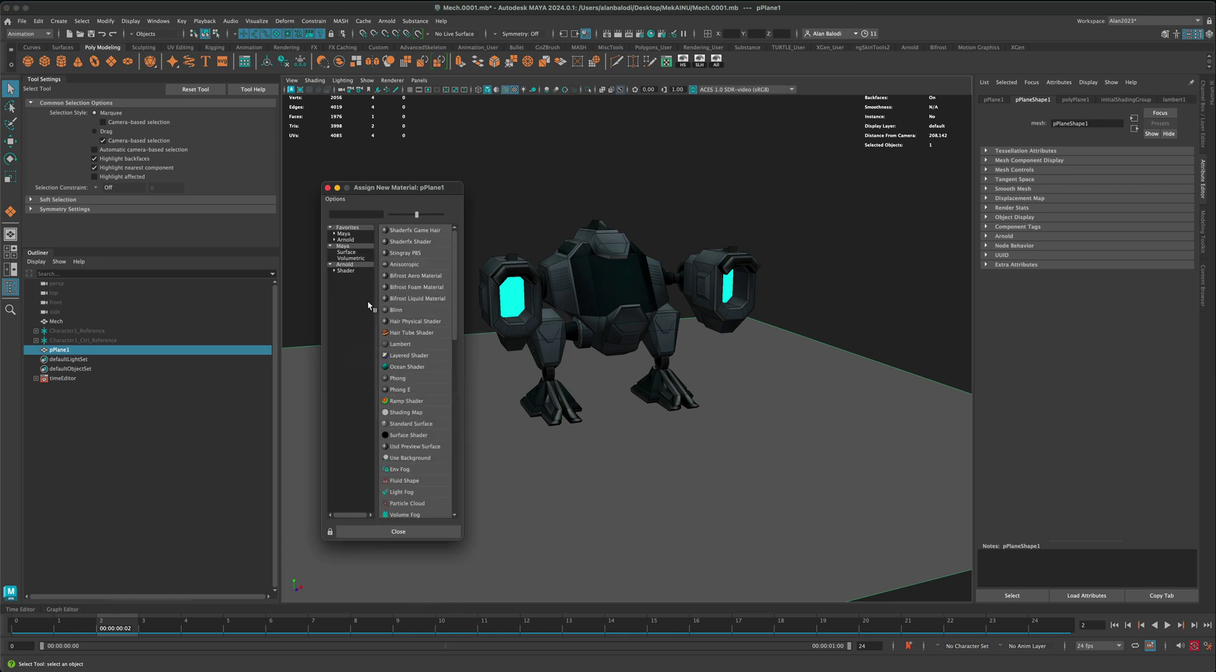
pyautogui.click(352, 215)
pyautogui.write('back')
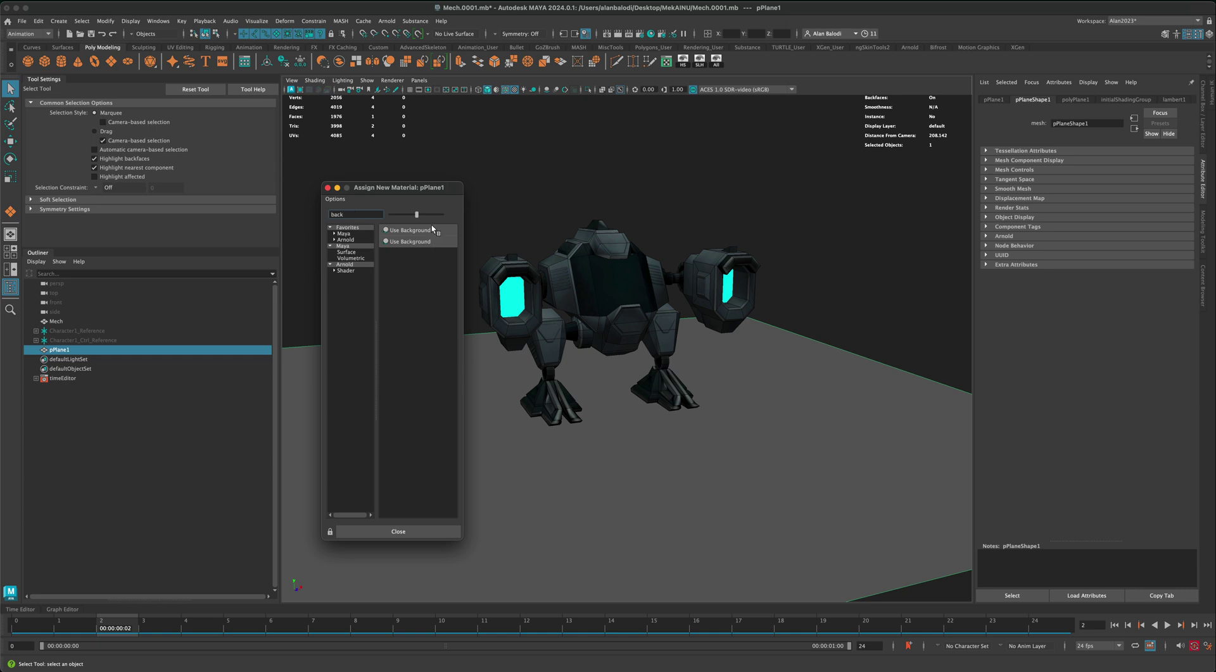
pyautogui.click(427, 230)
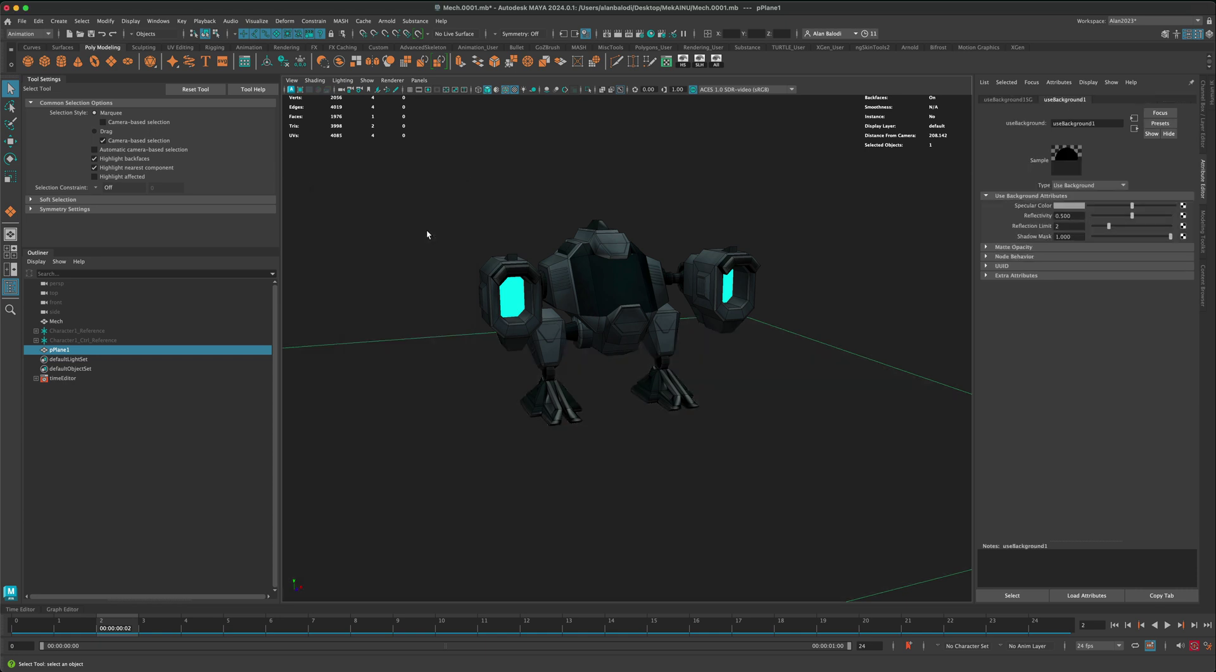
pyautogui.click(408, 295)
pyautogui.keyDown('alt'); pyautogui.moveTo(402, 329); pyautogui.dragTo(407, 328); pyautogui.keyUp('alt')
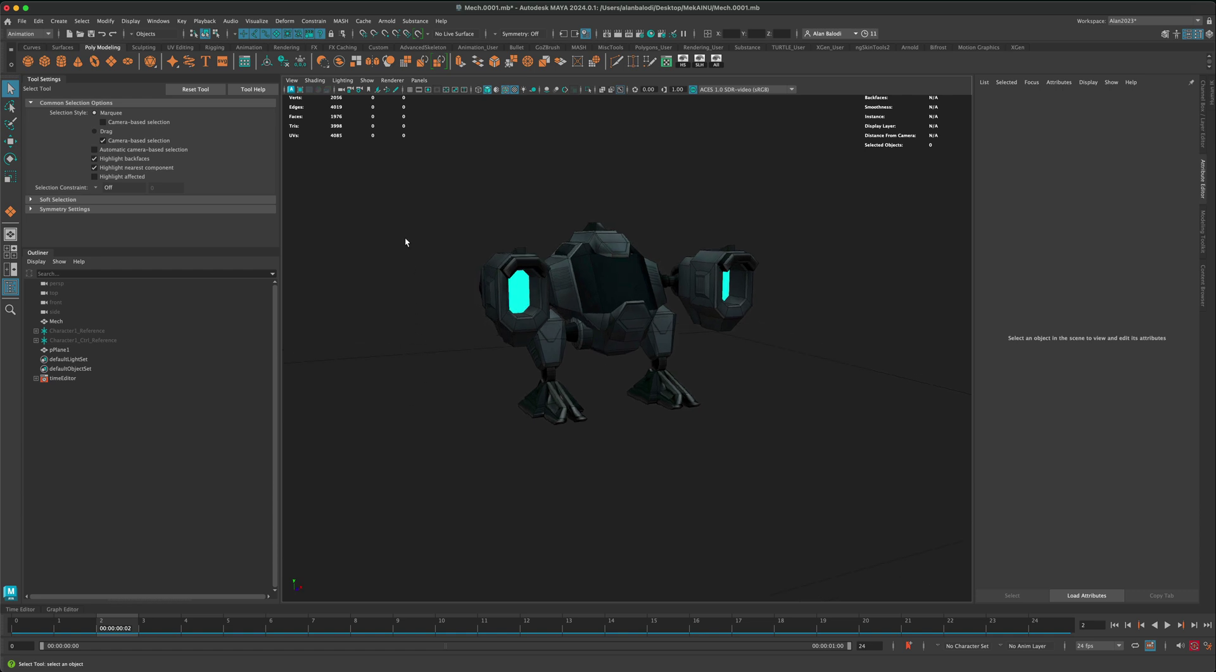
# Create a directional light and enable the display of lights in the viewport.
pyautogui.keyDown('alt'); pyautogui.moveTo(400, 267); pyautogui.dragTo(404, 290); pyautogui.keyUp('alt')
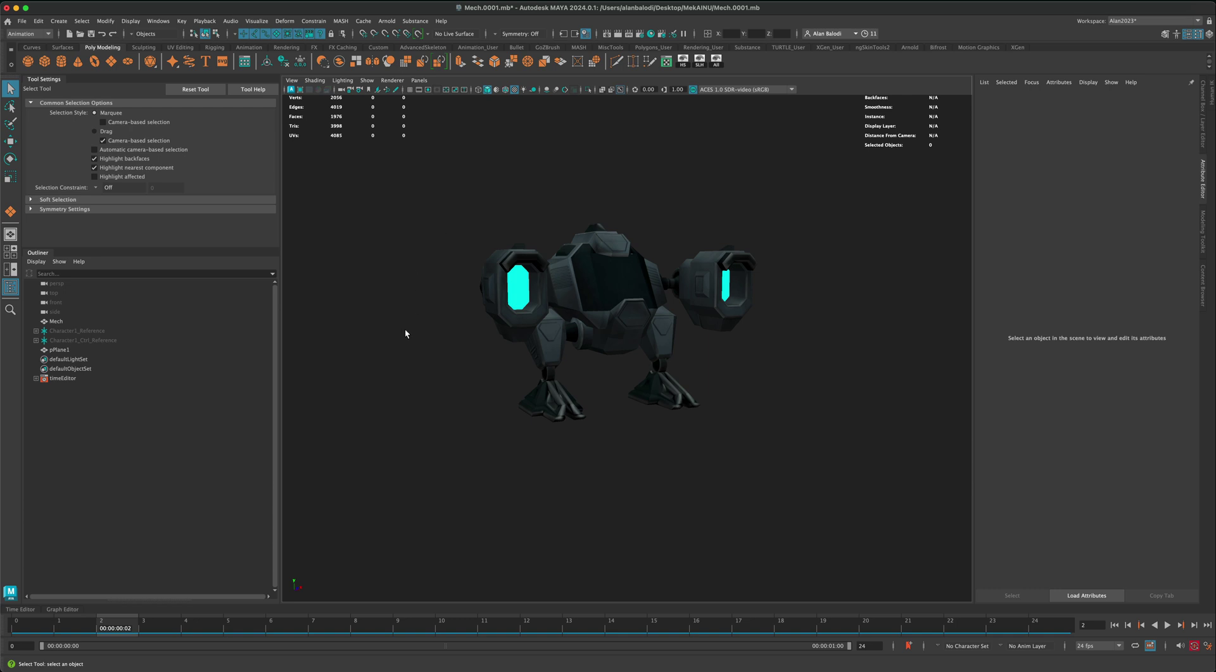
pyautogui.keyDown('alt'); pyautogui.moveTo(401, 347); pyautogui.dragTo(416, 238); pyautogui.keyUp('alt')
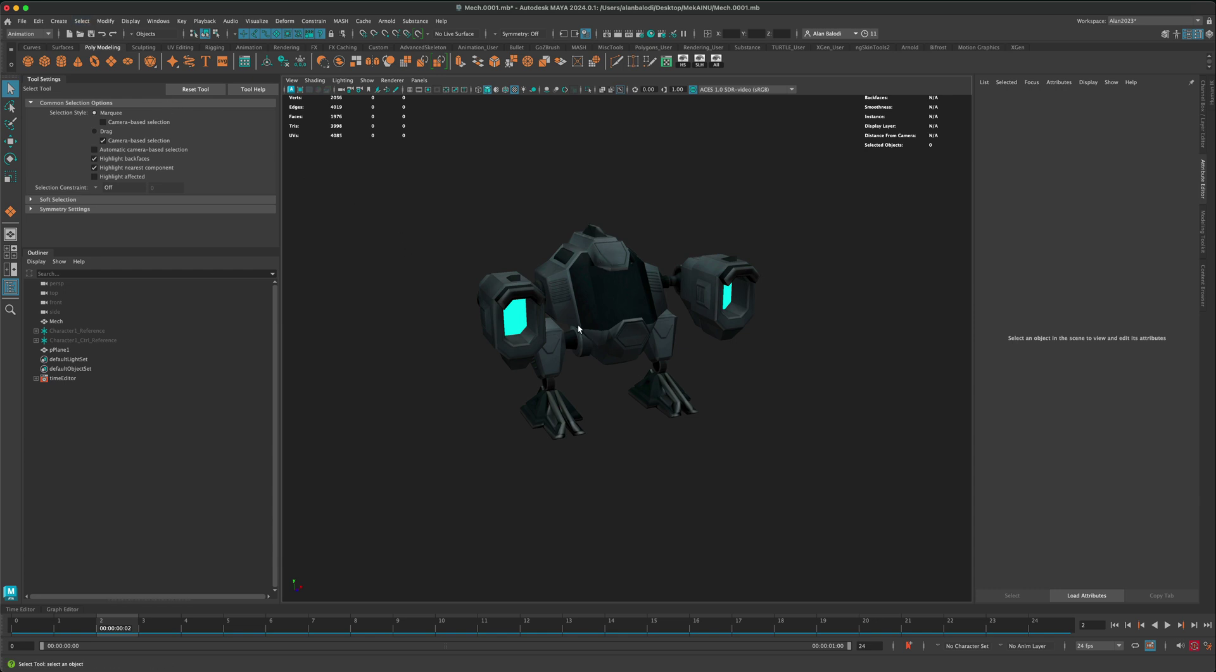
pyautogui.keyDown('alt'); pyautogui.moveTo(412, 315); pyautogui.dragTo(423, 331, button='right'); pyautogui.keyUp('alt')
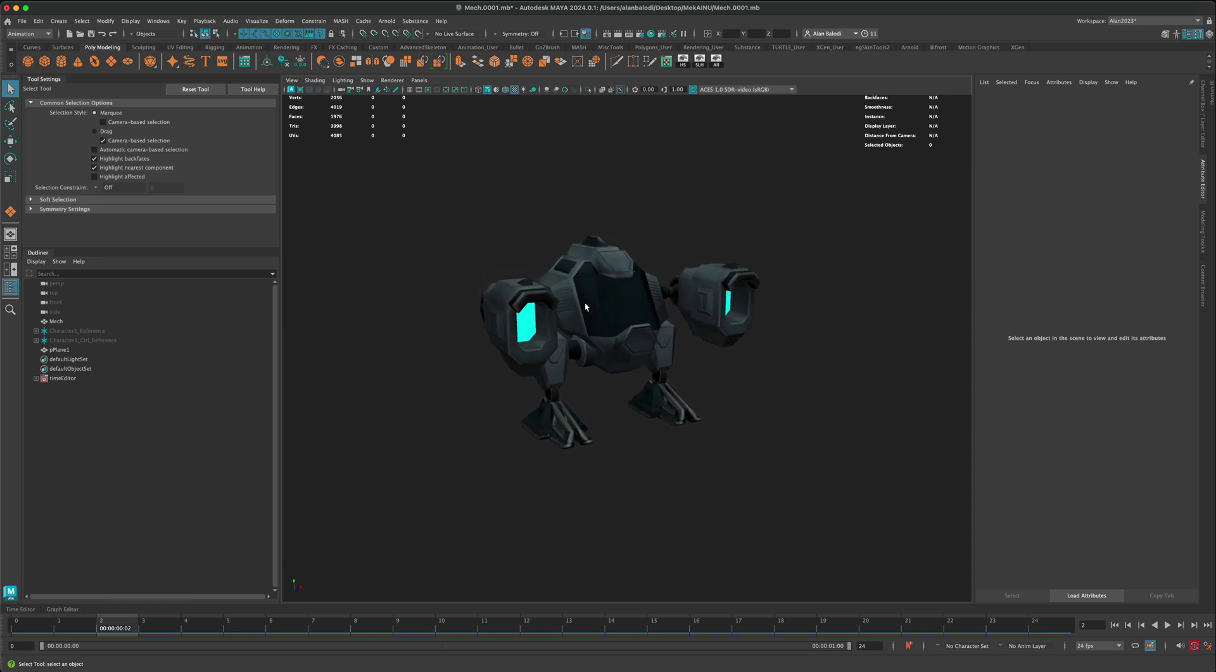
pyautogui.moveTo(446, 347)
pyautogui.keyDown('alt'); pyautogui.mouseDown()
pyautogui.moveTo(426, 347)
pyautogui.moveTo(461, 347)
pyautogui.moveTo(590, 261)
pyautogui.moveTo(450, 341)
pyautogui.moveTo(436, 328)
pyautogui.mouseUp(); pyautogui.keyUp('alt')
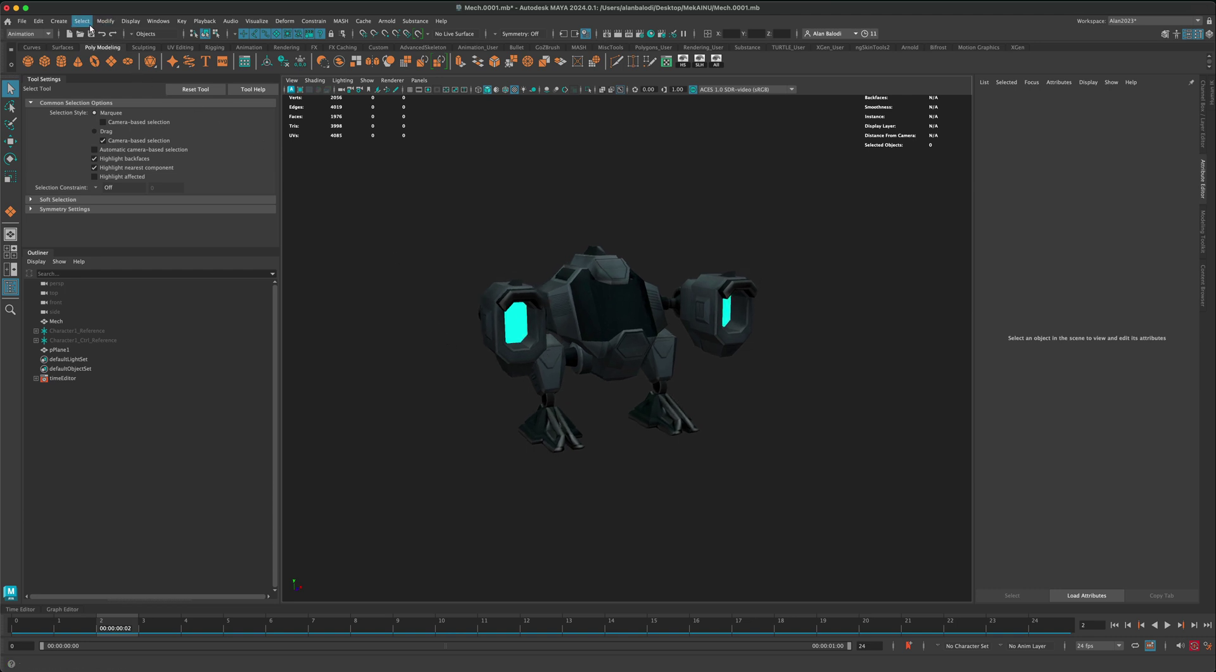
pyautogui.click(58, 21)
pyautogui.moveTo(84, 77)
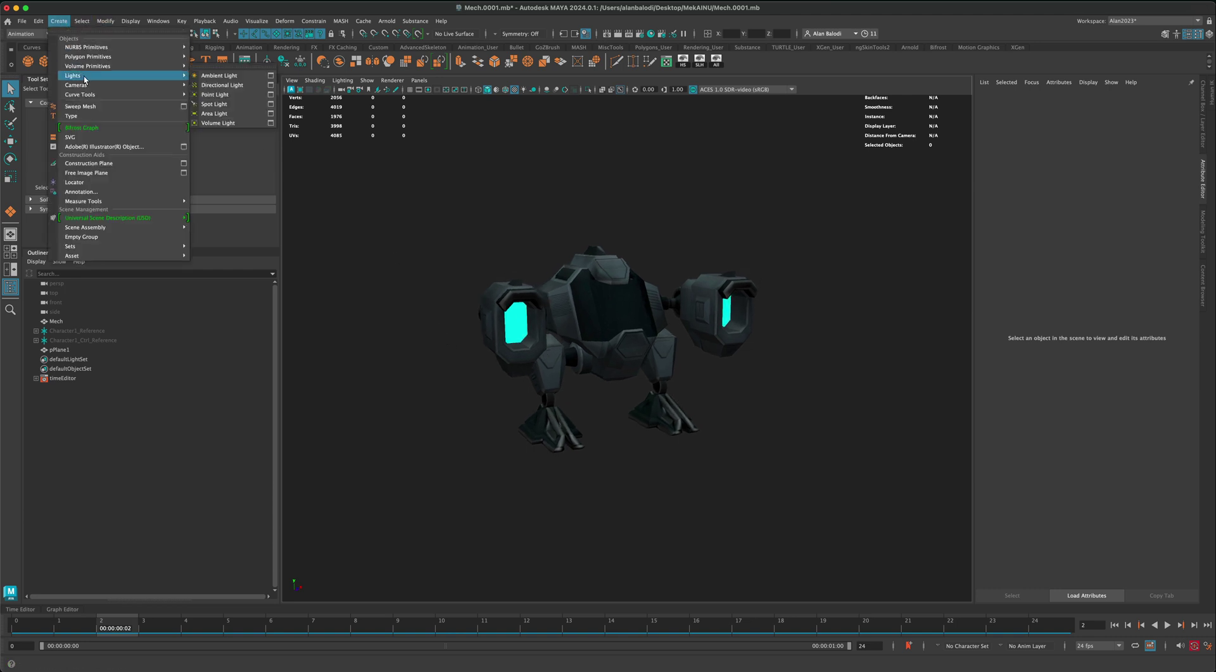
pyautogui.click(234, 88)
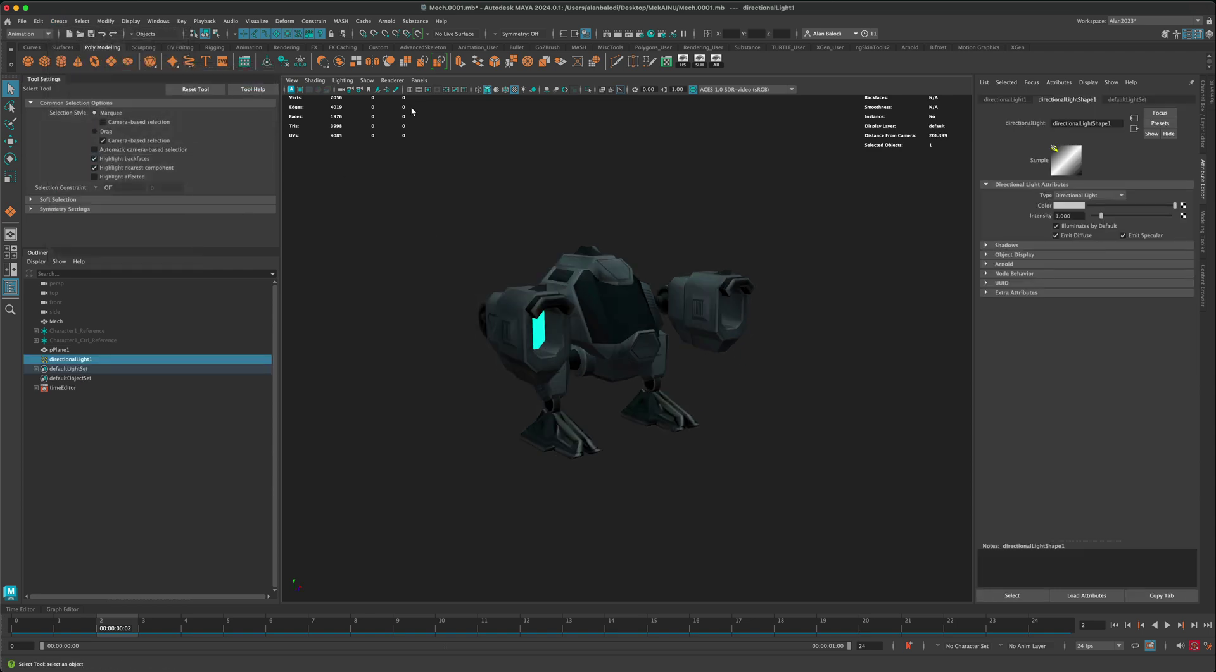
pyautogui.click(367, 80)
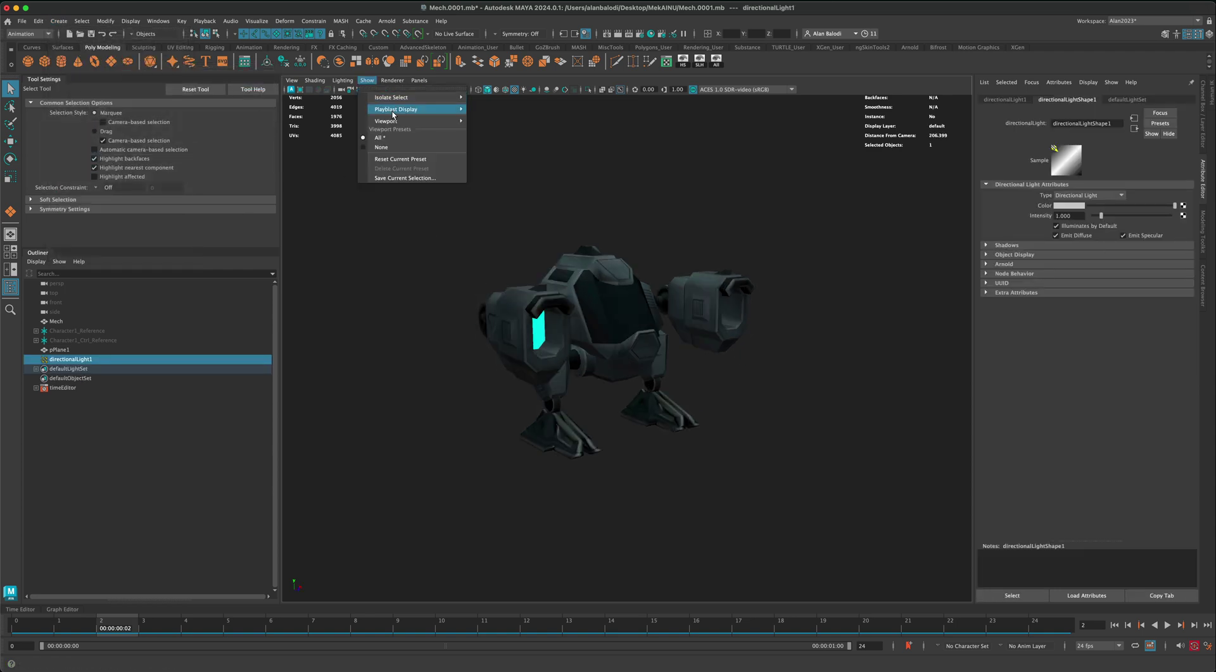
pyautogui.moveTo(394, 121)
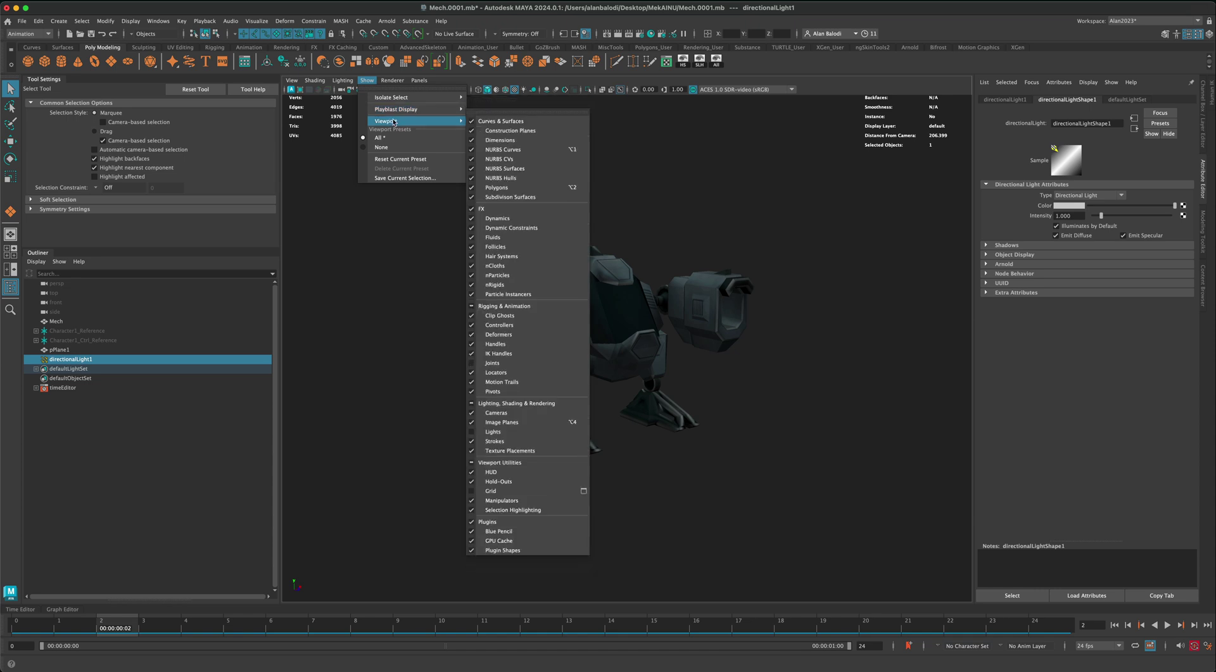
pyautogui.click(500, 431)
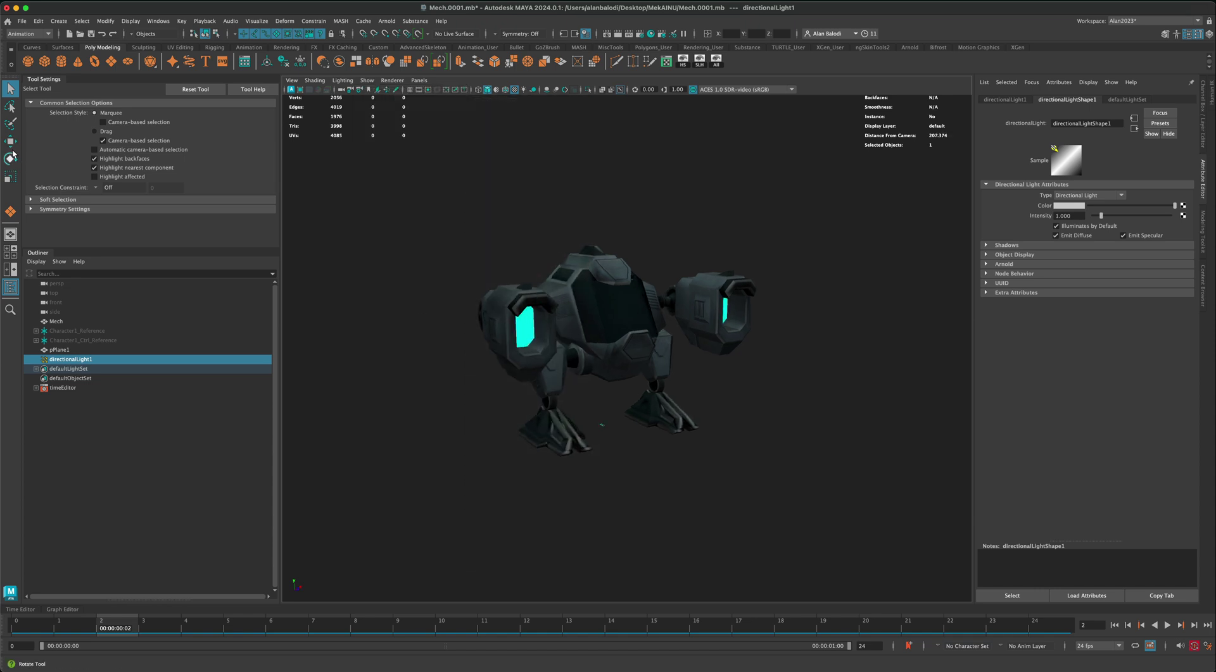
# Scale up the directional light's icon and rotate the light to aim toward the mech.
pyautogui.click(10, 177)
pyautogui.moveTo(602, 426); pyautogui.dragTo(705, 362)
pyautogui.click(9, 159)
pyautogui.moveTo(614, 423); pyautogui.dragTo(608, 324)
# Move the directional light away from the origin and raise it beside one of the mech's arms.
pyautogui.click(10, 142)
pyautogui.keyDown('alt'); pyautogui.moveTo(706, 368); pyautogui.dragTo(733, 371); pyautogui.keyUp('alt')
pyautogui.moveTo(617, 358); pyautogui.dragTo(816, 375)
pyautogui.keyDown('alt'); pyautogui.moveTo(792, 401); pyautogui.dragTo(764, 441, button='right'); pyautogui.keyUp('alt')
pyautogui.keyDown('alt'); pyautogui.moveTo(764, 441); pyautogui.dragTo(709, 374); pyautogui.keyUp('alt')
pyautogui.keyDown('alt'); pyautogui.moveTo(772, 417); pyautogui.dragTo(784, 418); pyautogui.keyUp('alt')
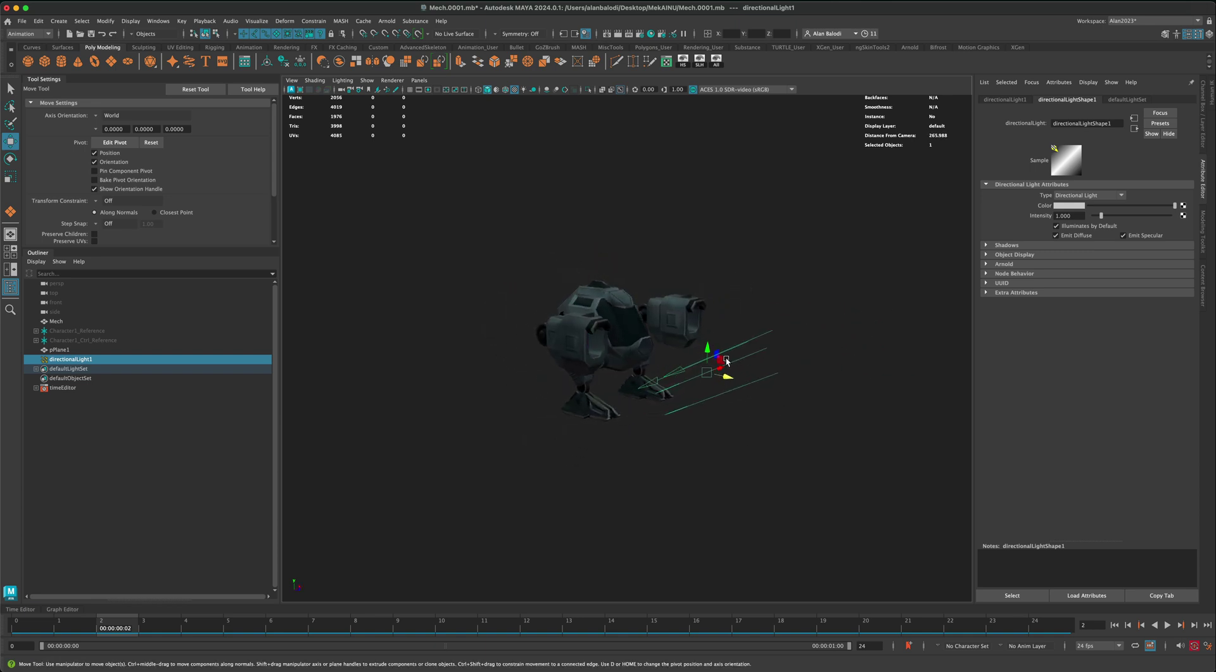
pyautogui.moveTo(728, 356); pyautogui.dragTo(795, 302)
pyautogui.keyDown('alt'); pyautogui.moveTo(784, 408); pyautogui.dragTo(784, 423); pyautogui.keyUp('alt')
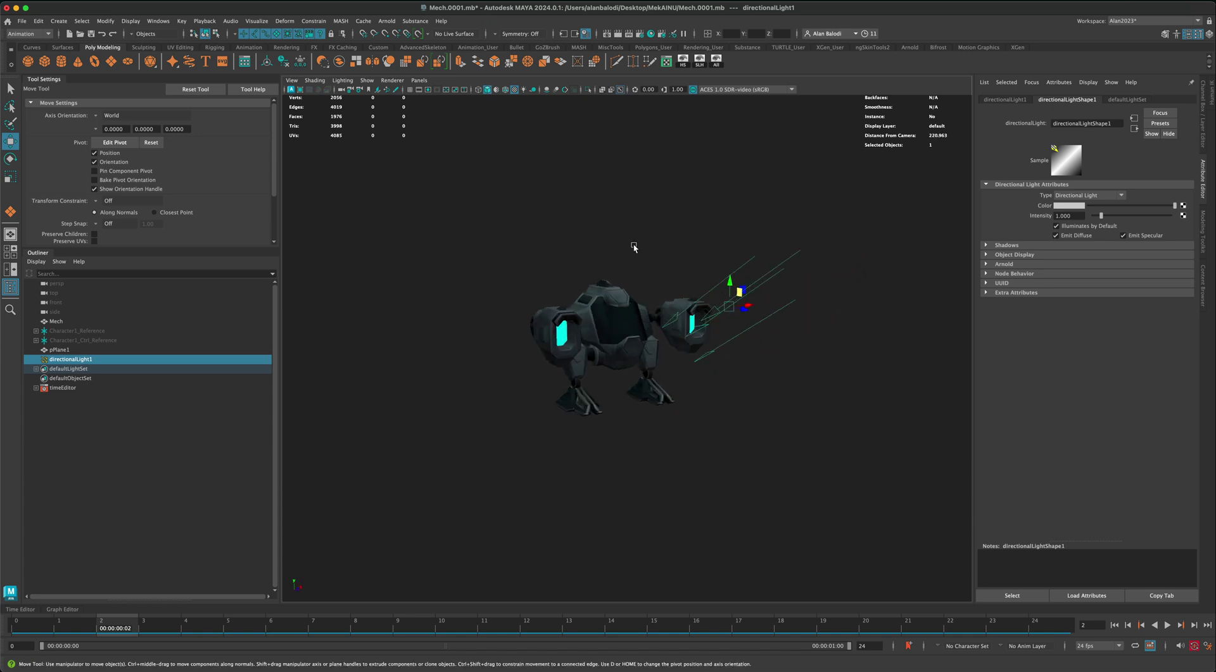
# Turn on scene lighting and shadows in the viewport so the directional light affects the mech and ground.
pyautogui.click(523, 89)
pyautogui.keyDown('alt'); pyautogui.moveTo(595, 226); pyautogui.dragTo(589, 244, button='middle'); pyautogui.keyUp('alt')
pyautogui.keyDown('alt'); pyautogui.moveTo(589, 244); pyautogui.dragTo(559, 174); pyautogui.keyUp('alt')
pyautogui.scroll(2, 592, 228)
pyautogui.scroll(2, 563, 218)
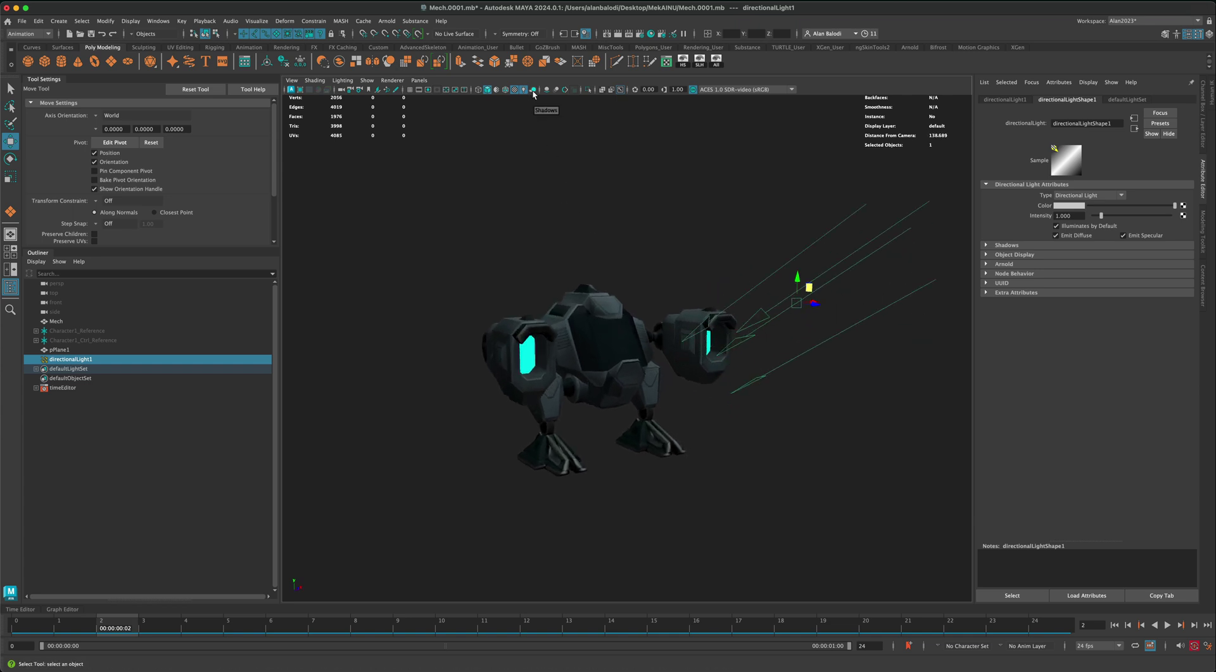
pyautogui.click(532, 89)
pyautogui.keyDown('alt'); pyautogui.moveTo(543, 188); pyautogui.dragTo(557, 195); pyautogui.keyUp('alt')
# Adjust the directional light's rotation and position to refine the mech's shadow on the ground.
pyautogui.keyDown('alt'); pyautogui.moveTo(372, 373); pyautogui.dragTo(759, 352); pyautogui.keyUp('alt')
pyautogui.moveTo(887, 300); pyautogui.dragTo(869, 279)
pyautogui.press('e')
pyautogui.keyDown('alt'); pyautogui.moveTo(799, 405); pyautogui.dragTo(741, 424); pyautogui.keyUp('alt')
pyautogui.click(10, 145)
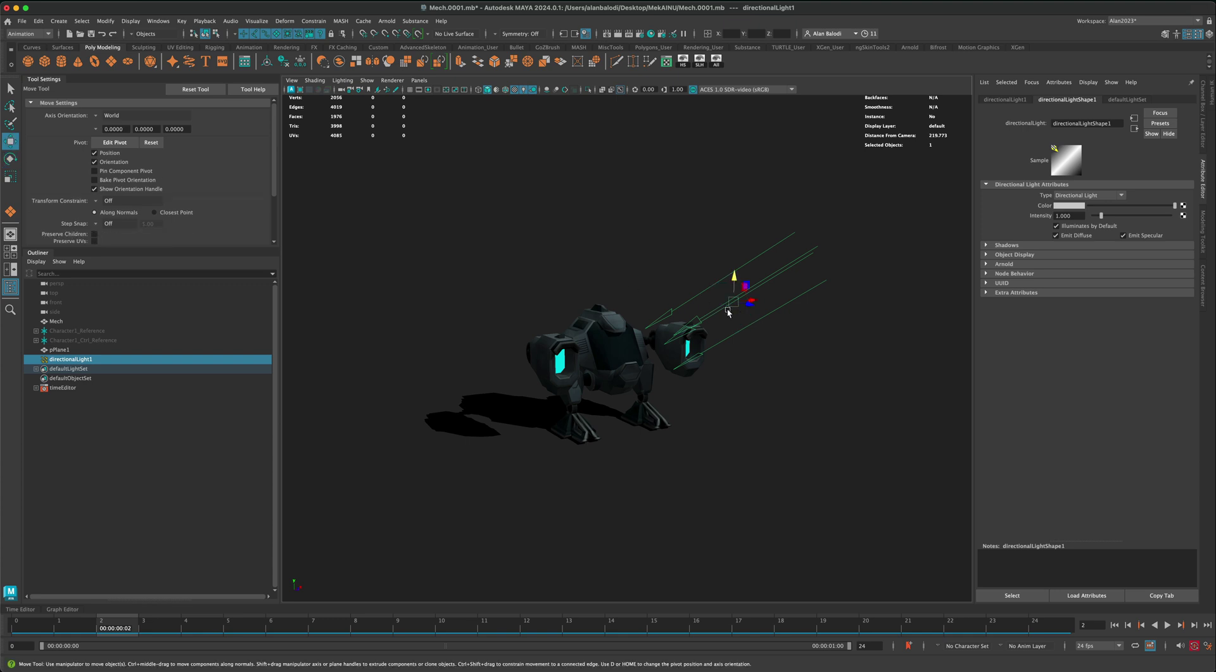
# Duplicate the directional light, then rotate and move the copy to the opposite side of the mech.
pyautogui.press('super+d')
pyautogui.press('e')
pyautogui.moveTo(729, 300); pyautogui.dragTo(466, 272)
pyautogui.press('w')
pyautogui.moveTo(544, 254)
pyautogui.keyDown('alt'); pyautogui.mouseDown()
pyautogui.moveTo(589, 252)
pyautogui.moveTo(532, 253)
pyautogui.mouseUp(); pyautogui.keyUp('alt')
pyautogui.keyDown('alt'); pyautogui.moveTo(583, 296); pyautogui.dragTo(551, 307); pyautogui.keyUp('alt')
pyautogui.moveTo(492, 345)
pyautogui.keyDown('alt'); pyautogui.mouseDown()
pyautogui.moveTo(466, 312)
pyautogui.moveTo(489, 352)
pyautogui.mouseUp(); pyautogui.keyUp('alt')
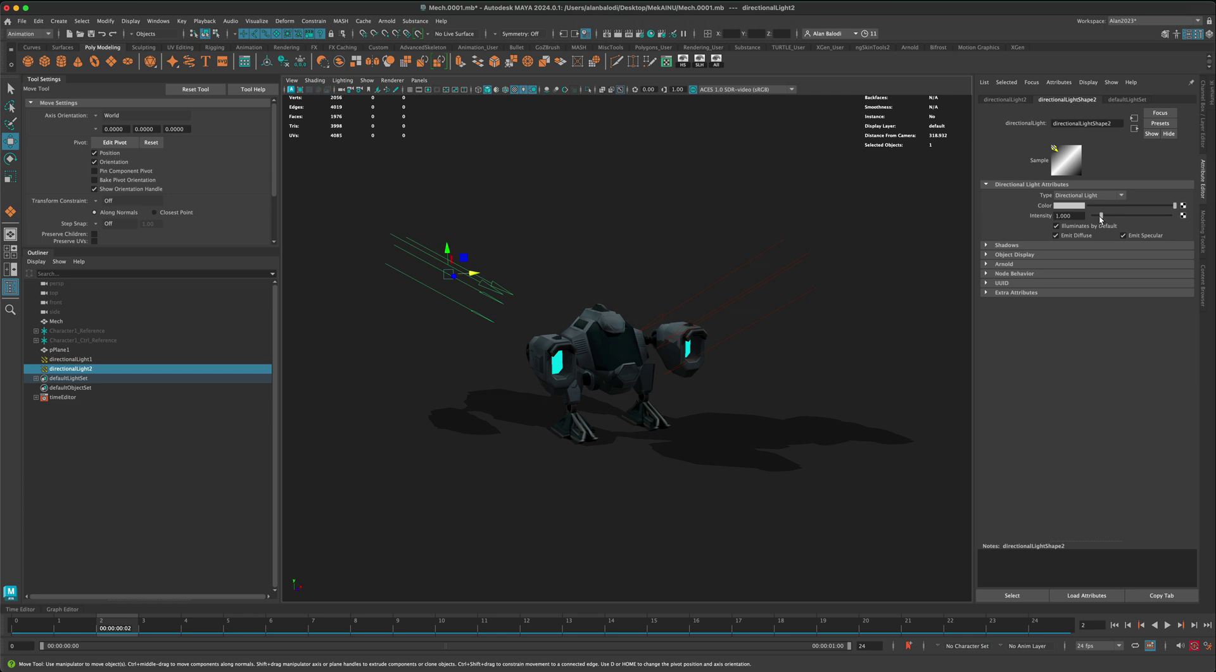
# Raise the second directional light's intensity to 3.188 and rotate it to a shallower angle toward the mech.
pyautogui.moveTo(1101, 219); pyautogui.dragTo(1118, 220)
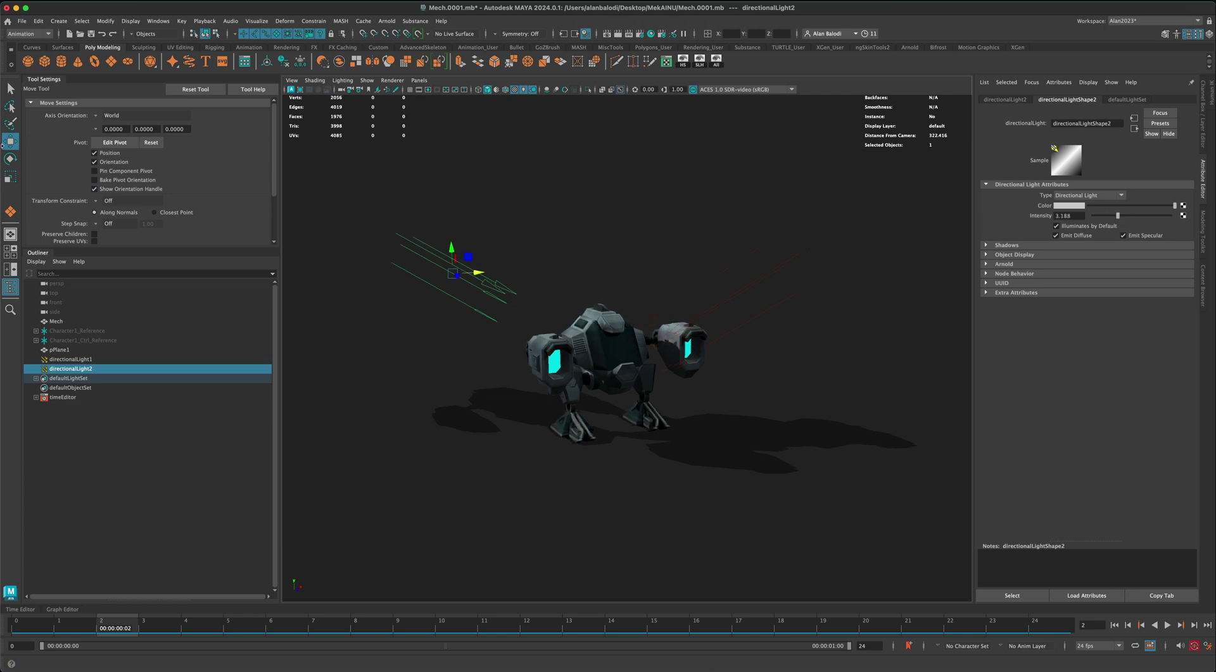
pyautogui.click(10, 158)
pyautogui.moveTo(461, 278); pyautogui.dragTo(453, 272)
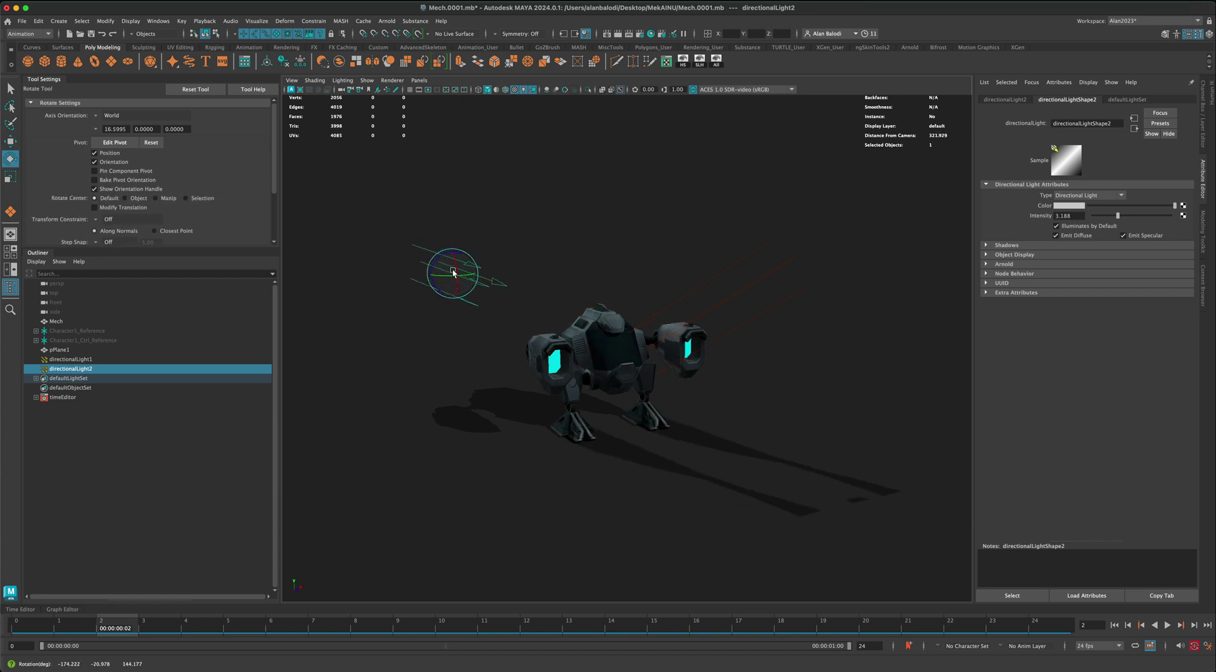
pyautogui.keyDown('alt'); pyautogui.moveTo(707, 491); pyautogui.dragTo(677, 457); pyautogui.keyUp('alt')
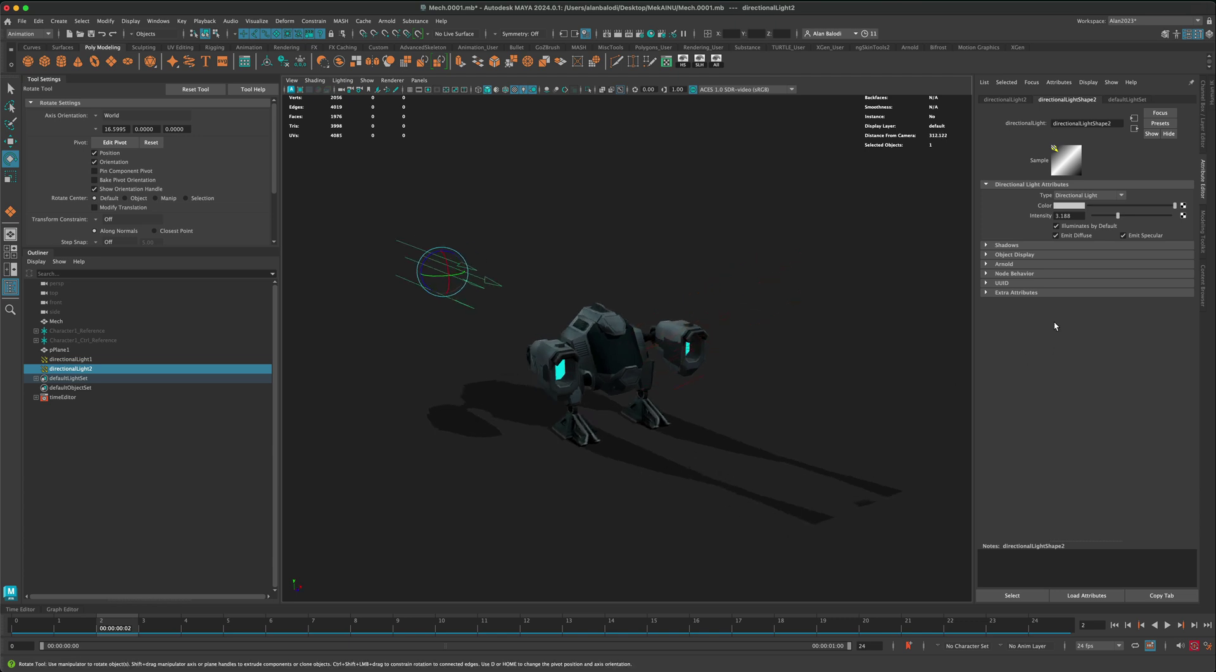
# Turn off ray trace shadows for the second directional light.
pyautogui.click(1005, 245)
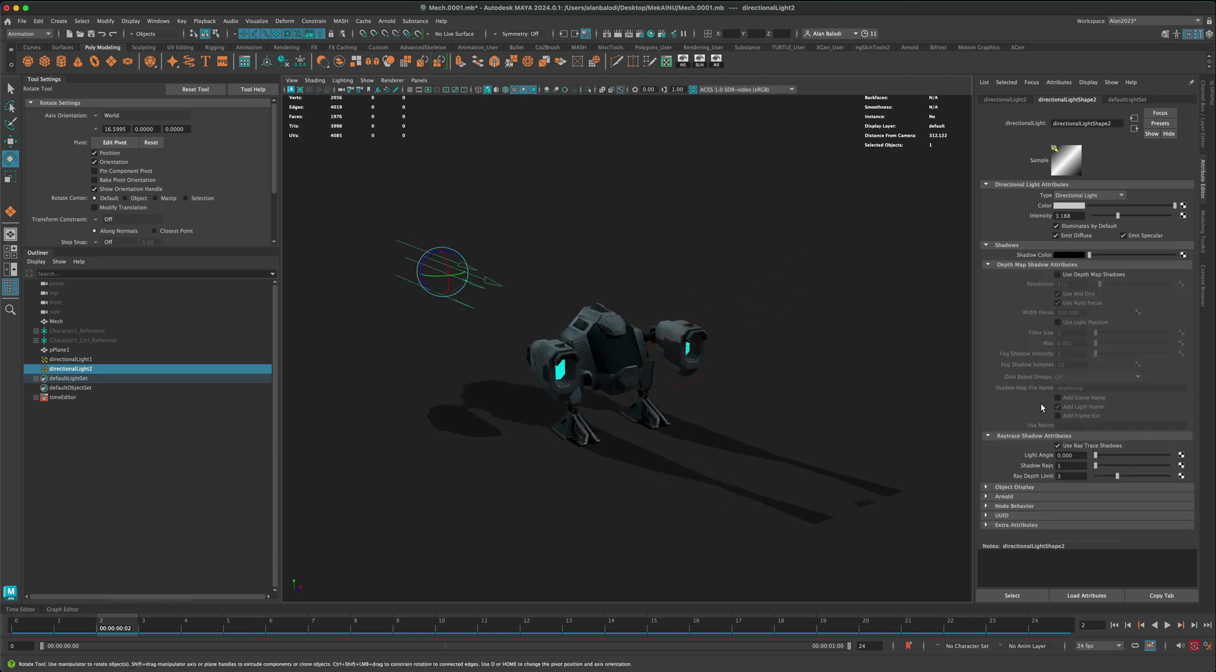
pyautogui.click(1057, 446)
pyautogui.moveTo(728, 456)
pyautogui.keyDown('alt'); pyautogui.mouseDown()
pyautogui.moveTo(684, 462)
pyautogui.moveTo(658, 366)
pyautogui.mouseUp(); pyautogui.keyUp('alt')
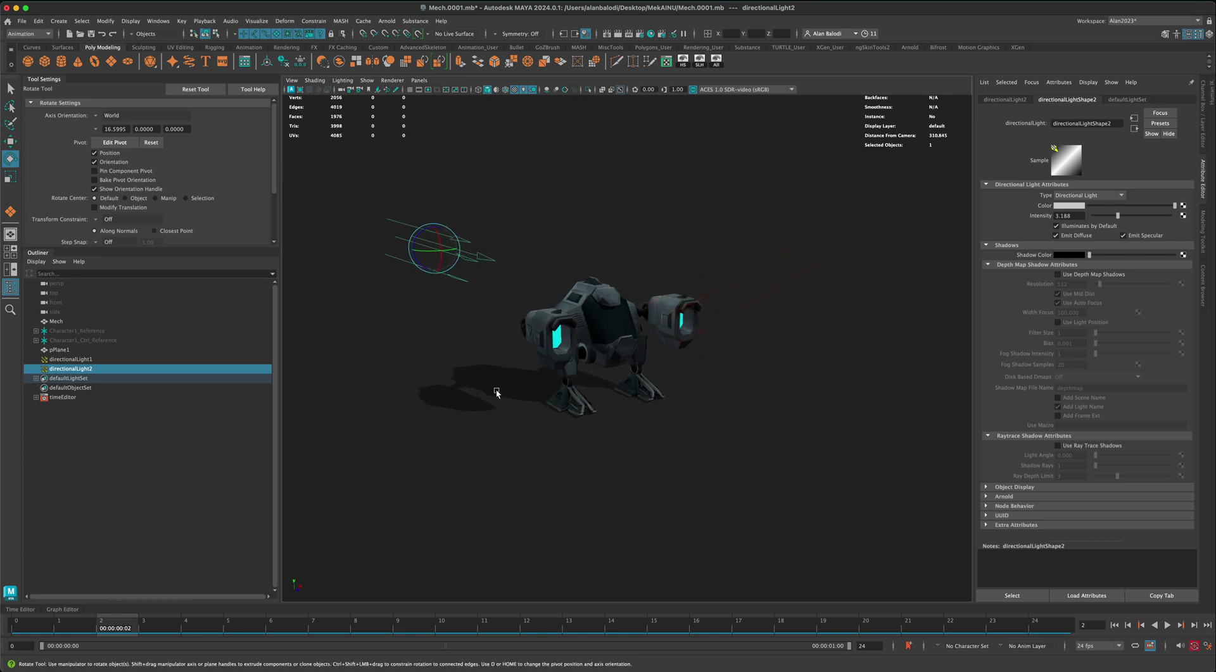
# Examine the edges of the mech's shadow on the ground plane up close from several angles.
pyautogui.keyDown('alt'); pyautogui.moveTo(488, 397); pyautogui.dragTo(515, 456); pyautogui.keyUp('alt')
pyautogui.keyDown('alt'); pyautogui.moveTo(516, 456); pyautogui.dragTo(587, 396, button='middle'); pyautogui.keyUp('alt')
pyautogui.keyDown('alt'); pyautogui.moveTo(586, 396); pyautogui.dragTo(564, 415, button='right'); pyautogui.keyUp('alt')
pyautogui.keyDown('alt'); pyautogui.moveTo(564, 453); pyautogui.dragTo(636, 373, button='middle'); pyautogui.keyUp('alt')
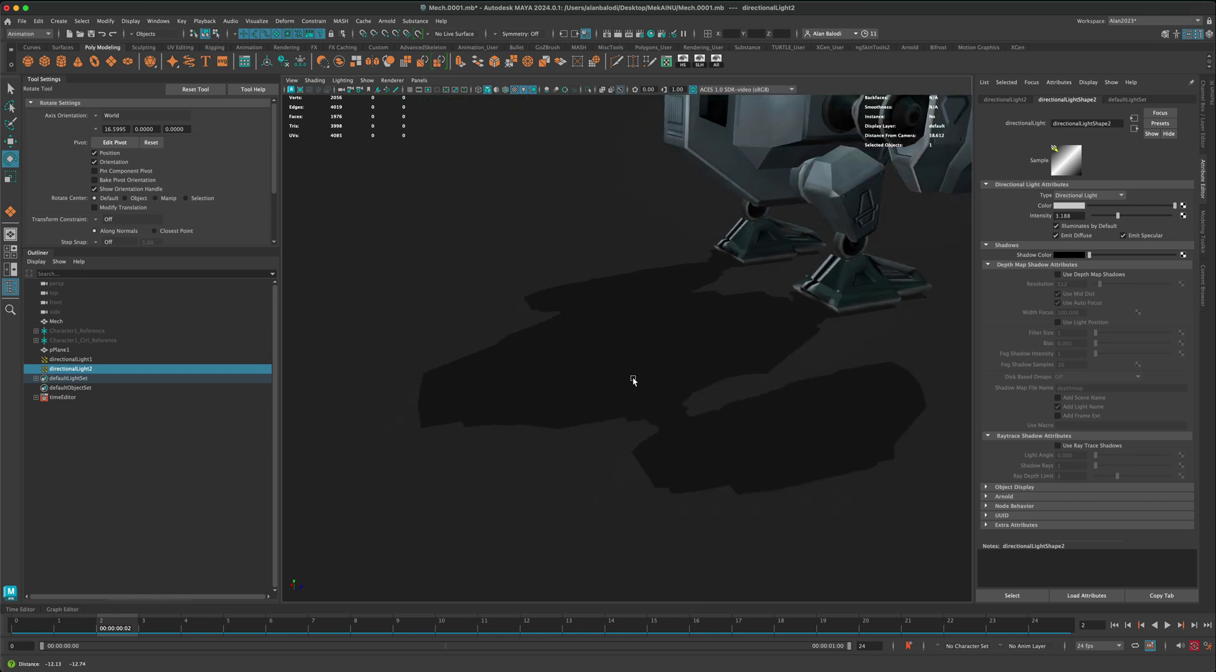
pyautogui.moveTo(636, 374)
pyautogui.keyDown('alt'); pyautogui.mouseDown(button='right')
pyautogui.moveTo(618, 393)
pyautogui.moveTo(599, 377)
pyautogui.moveTo(618, 371)
pyautogui.mouseUp(button='right'); pyautogui.keyUp('alt')
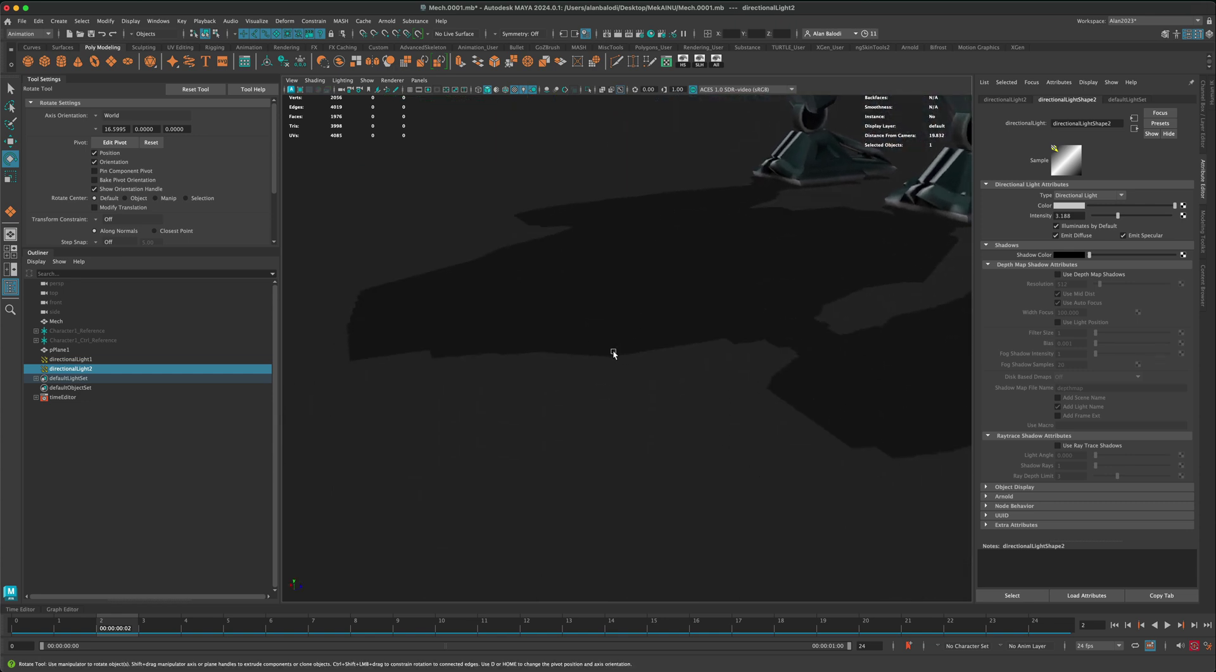
pyautogui.keyDown('alt'); pyautogui.moveTo(613, 354); pyautogui.dragTo(649, 347); pyautogui.keyUp('alt')
pyautogui.click(612, 127)
pyautogui.keyDown('alt'); pyautogui.moveTo(612, 127); pyautogui.dragTo(659, 284); pyautogui.keyUp('alt')
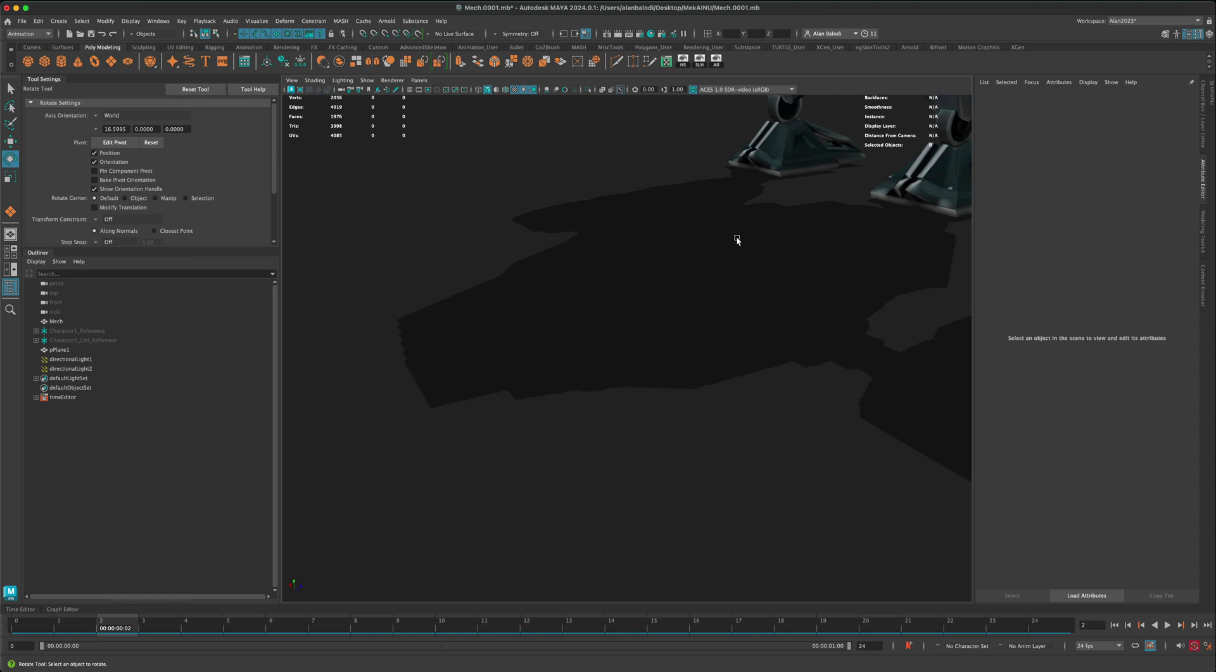
pyautogui.keyDown('alt'); pyautogui.moveTo(736, 241); pyautogui.dragTo(689, 244); pyautogui.keyUp('alt')
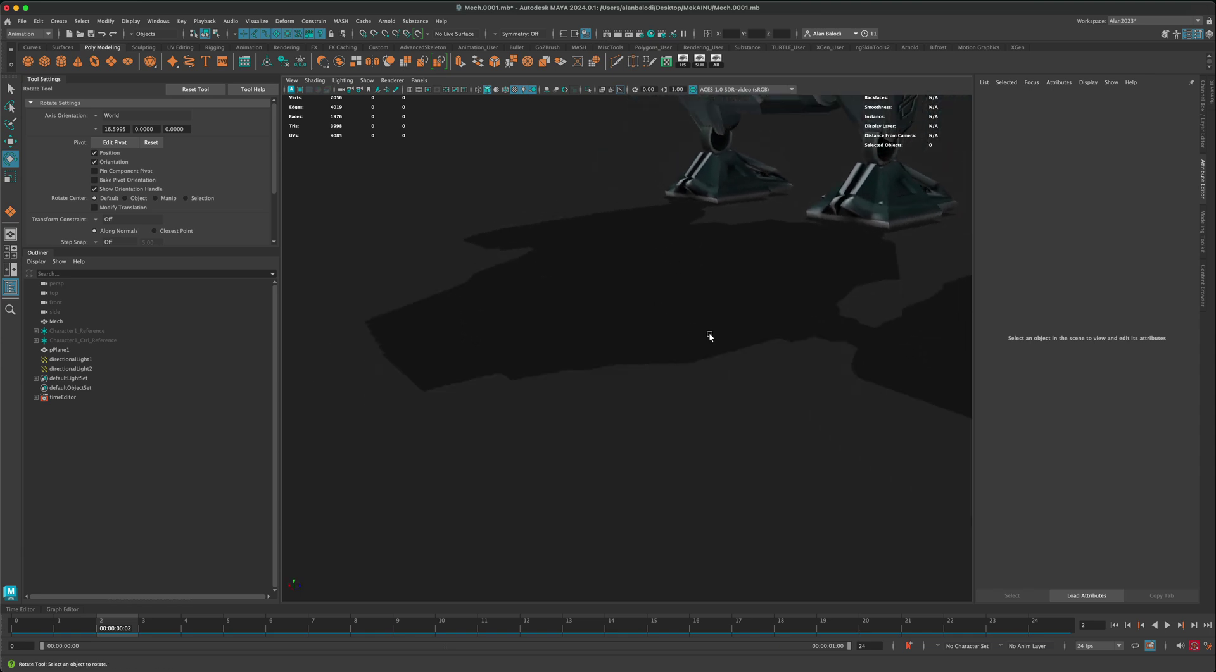
pyautogui.keyDown('alt'); pyautogui.moveTo(719, 338); pyautogui.dragTo(730, 323); pyautogui.keyUp('alt')
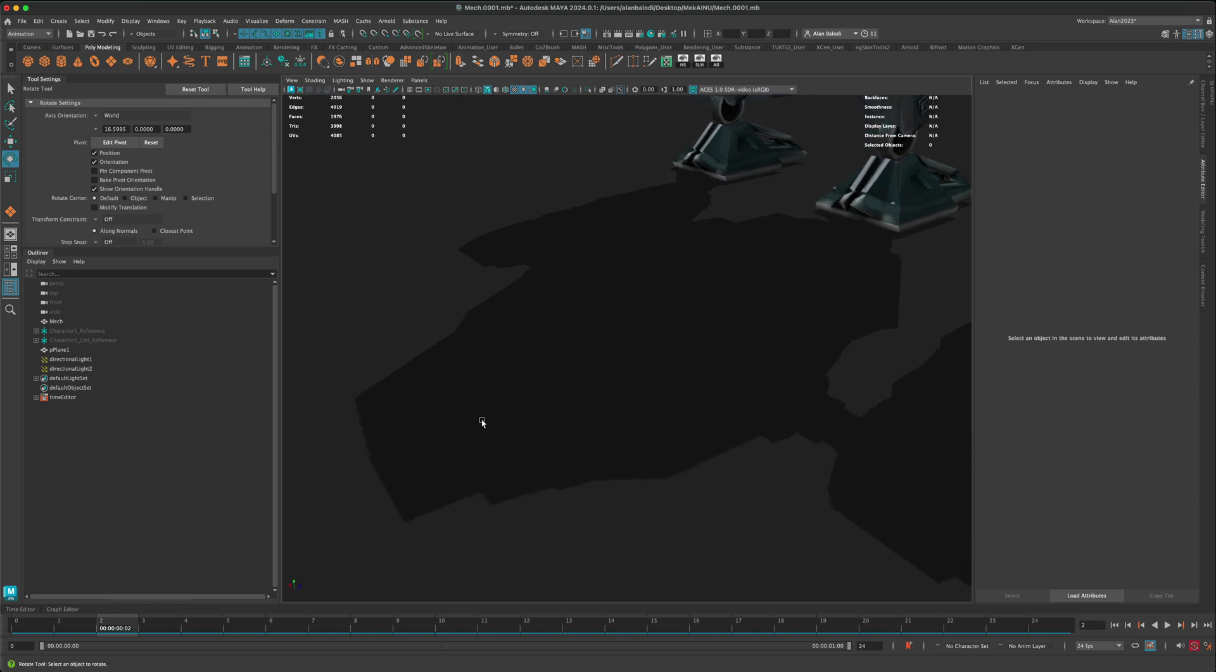
pyautogui.keyDown('alt'); pyautogui.moveTo(617, 356); pyautogui.dragTo(577, 359); pyautogui.keyUp('alt')
pyautogui.keyDown('alt'); pyautogui.moveTo(527, 420); pyautogui.dragTo(590, 352, button='right'); pyautogui.keyUp('alt')
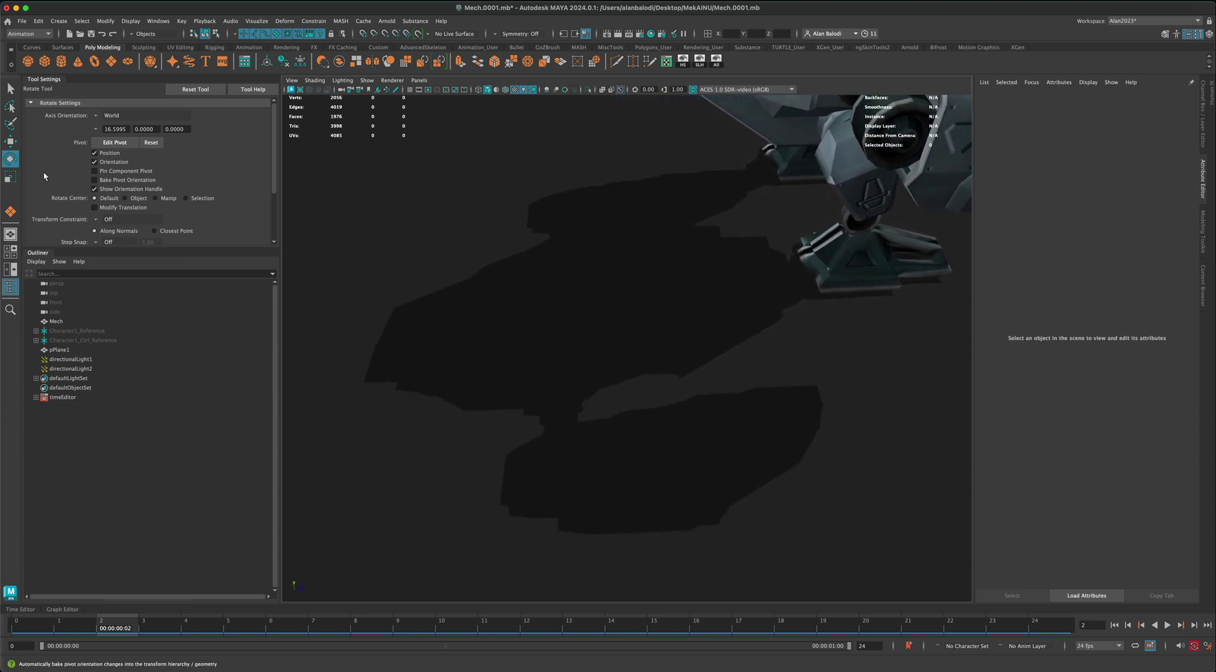
# Switch directionalLight1 from ray trace shadows to depth map shadows.
pyautogui.press('q')
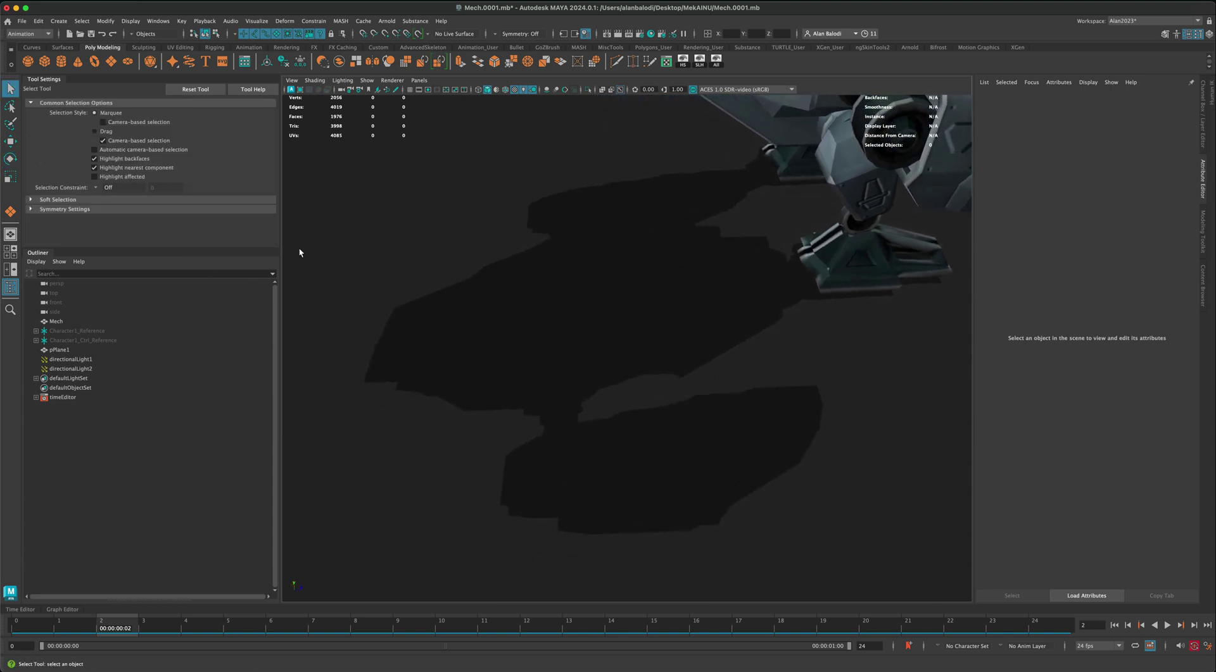
pyautogui.click(72, 359)
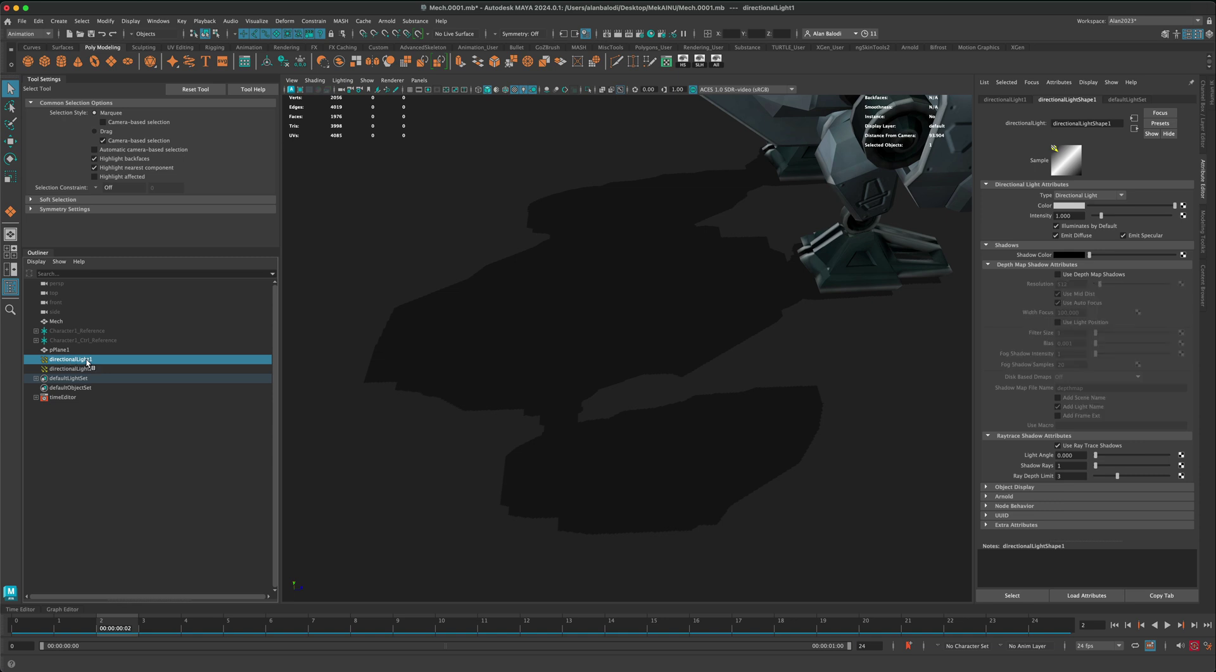
pyautogui.click(1057, 446)
pyautogui.click(1057, 446)
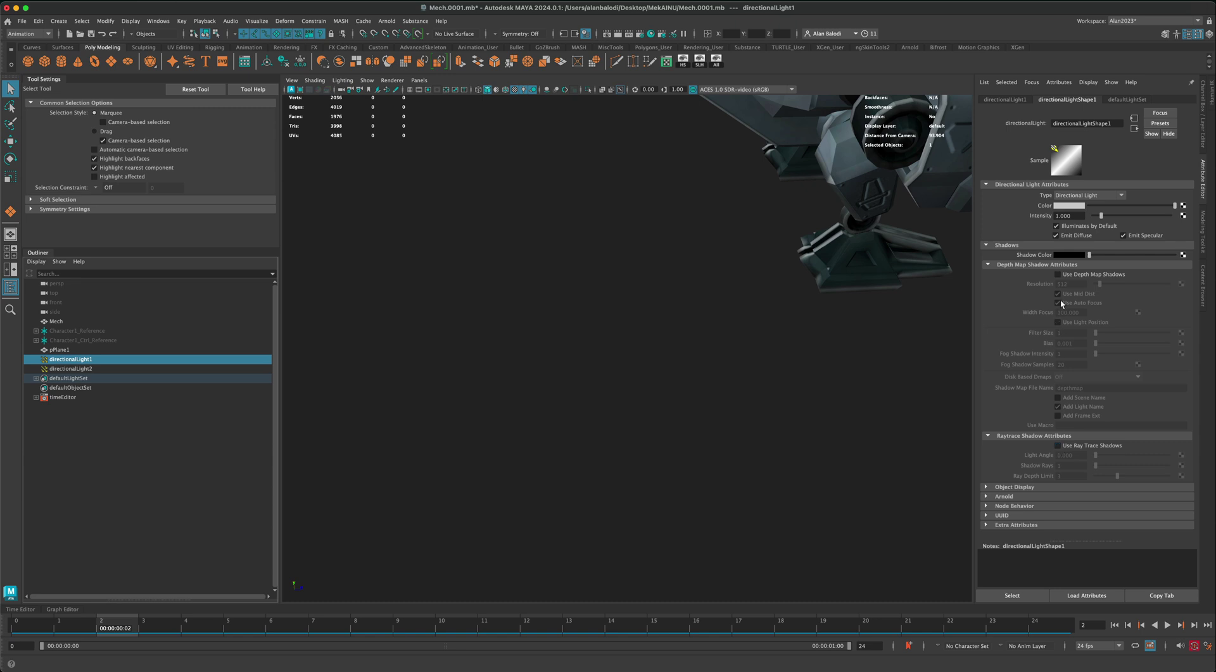
pyautogui.click(1057, 274)
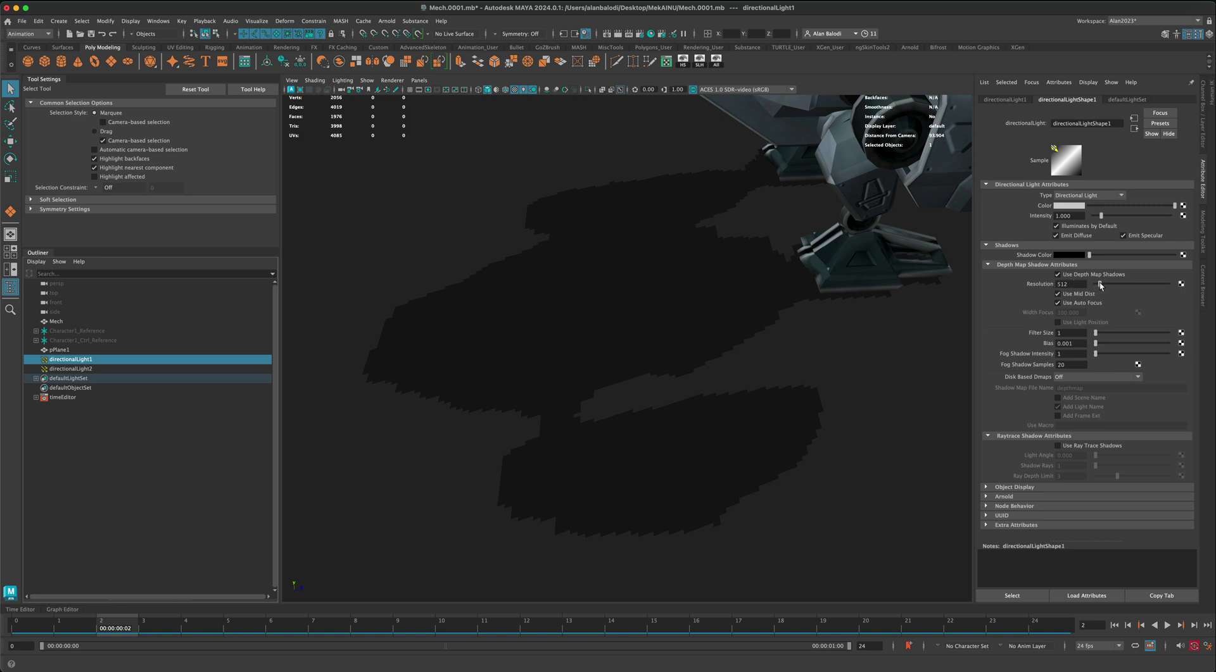
# Raise the depth map shadow resolution of directionalLight1 to 8192 and check the shadow edges.
pyautogui.moveTo(1100, 285); pyautogui.dragTo(1130, 289)
pyautogui.keyDown('alt'); pyautogui.moveTo(544, 412); pyautogui.dragTo(859, 360); pyautogui.keyUp('alt')
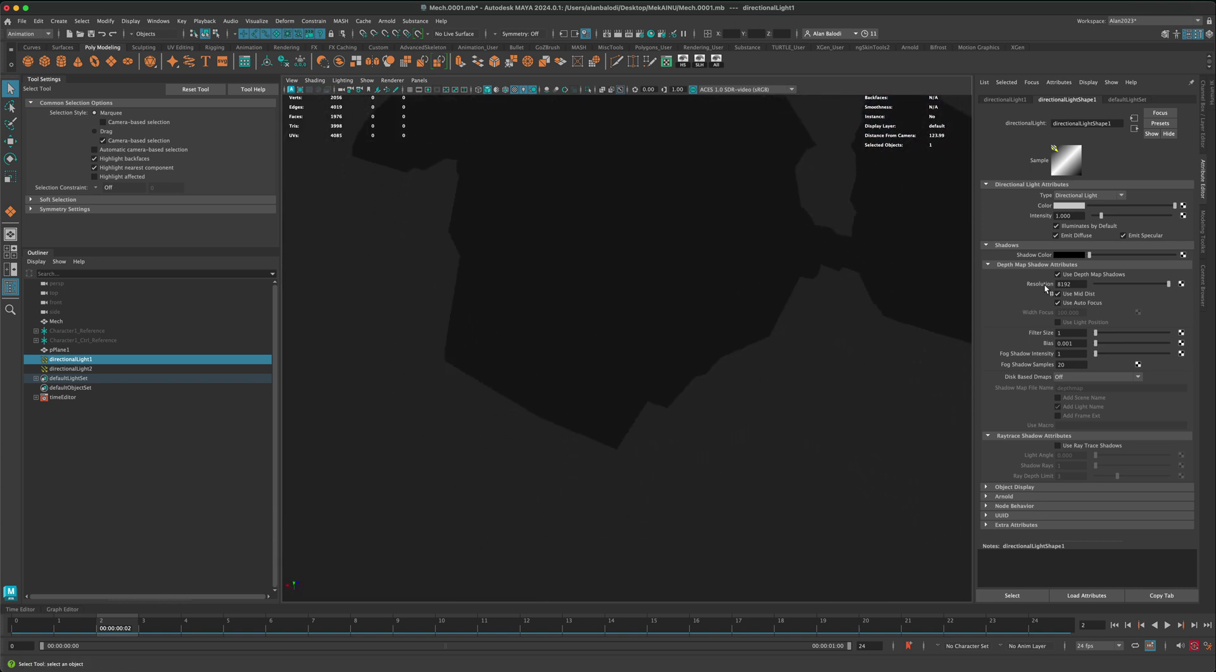
pyautogui.moveTo(1167, 287); pyautogui.dragTo(1115, 286)
pyautogui.scroll(-3, 754, 465)
pyautogui.keyDown('alt'); pyautogui.moveTo(755, 467); pyautogui.dragTo(669, 433); pyautogui.keyUp('alt')
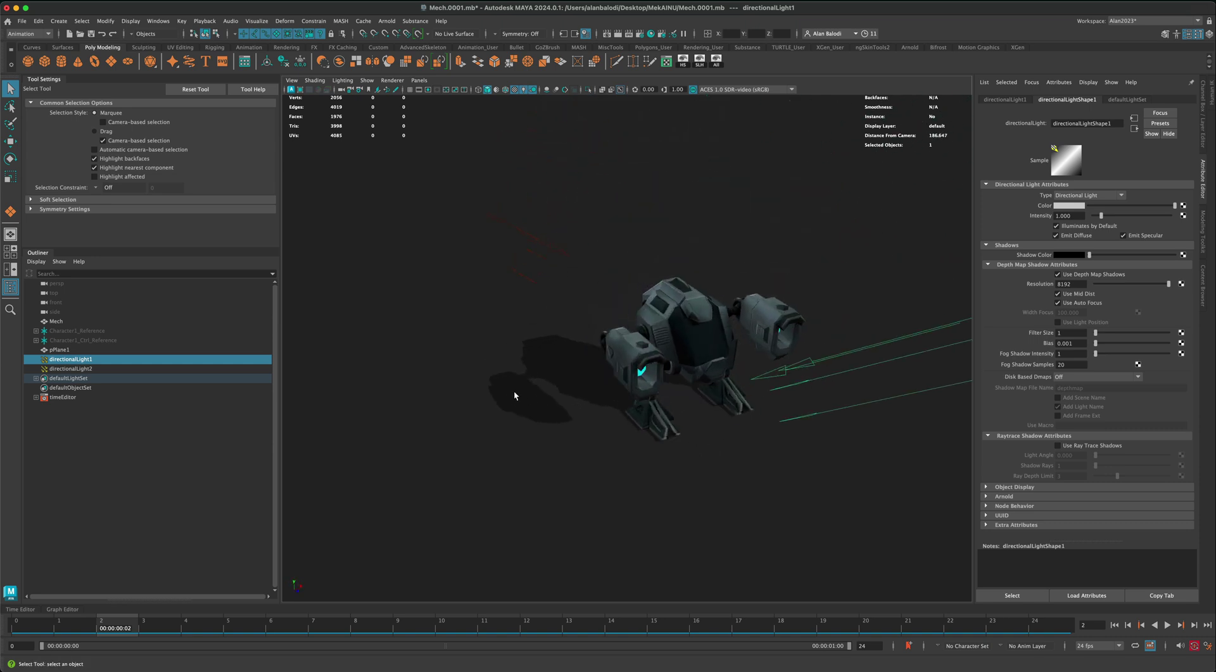
# Hide the light icons in the viewport so only the mech and its shadow are displayed.
pyautogui.keyDown('alt'); pyautogui.moveTo(529, 386); pyautogui.dragTo(613, 436); pyautogui.keyUp('alt')
pyautogui.scroll(4, 648, 442)
pyautogui.keyDown('alt'); pyautogui.moveTo(426, 424); pyautogui.dragTo(488, 393); pyautogui.keyUp('alt')
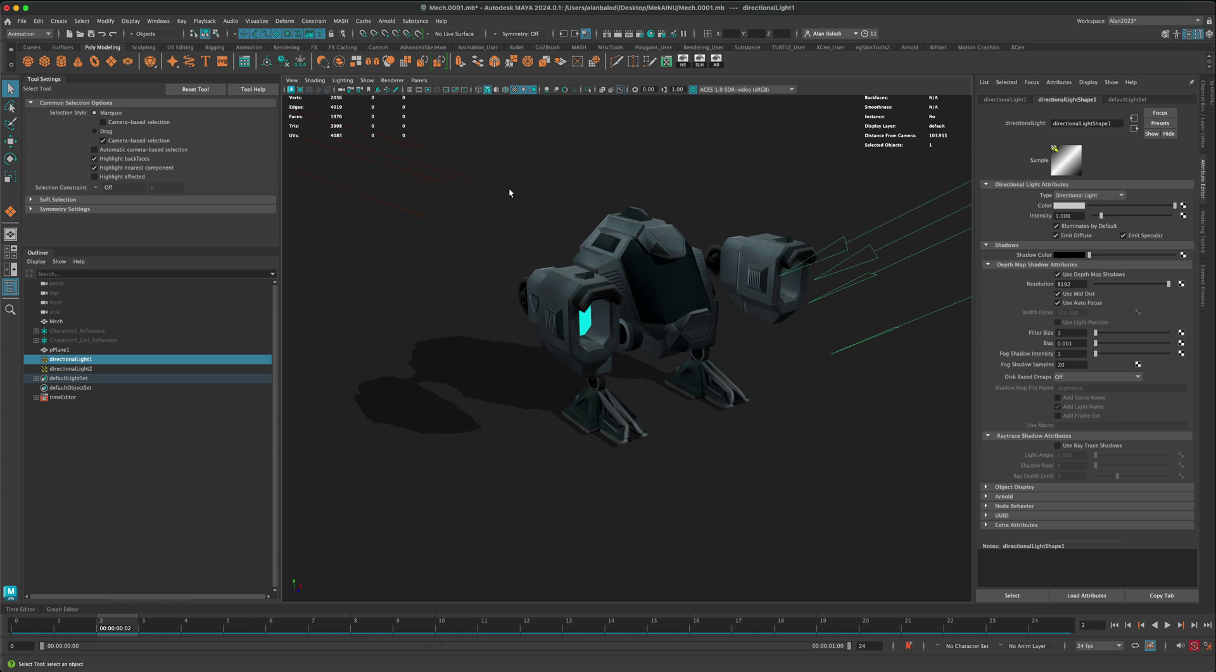
pyautogui.keyDown('alt'); pyautogui.moveTo(497, 227); pyautogui.dragTo(463, 341); pyautogui.keyUp('alt')
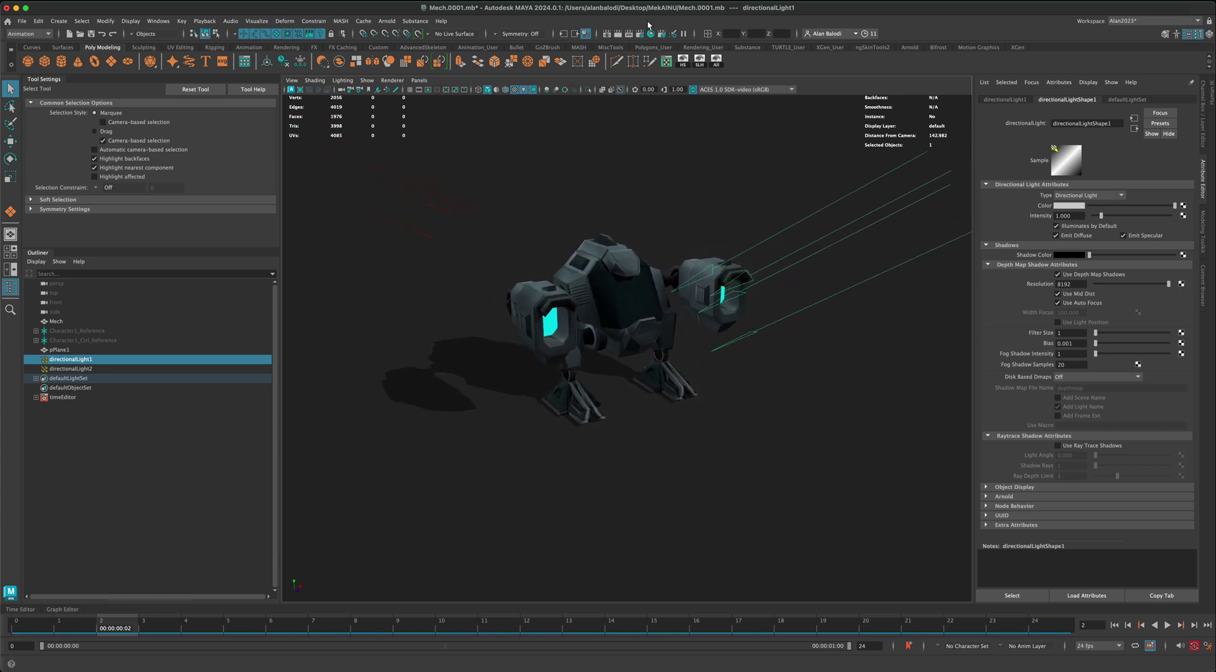
pyautogui.moveTo(569, 190)
pyautogui.keyDown('alt'); pyautogui.mouseDown()
pyautogui.moveTo(531, 225)
pyautogui.moveTo(481, 209)
pyautogui.moveTo(466, 243)
pyautogui.mouseUp(); pyautogui.keyUp('alt')
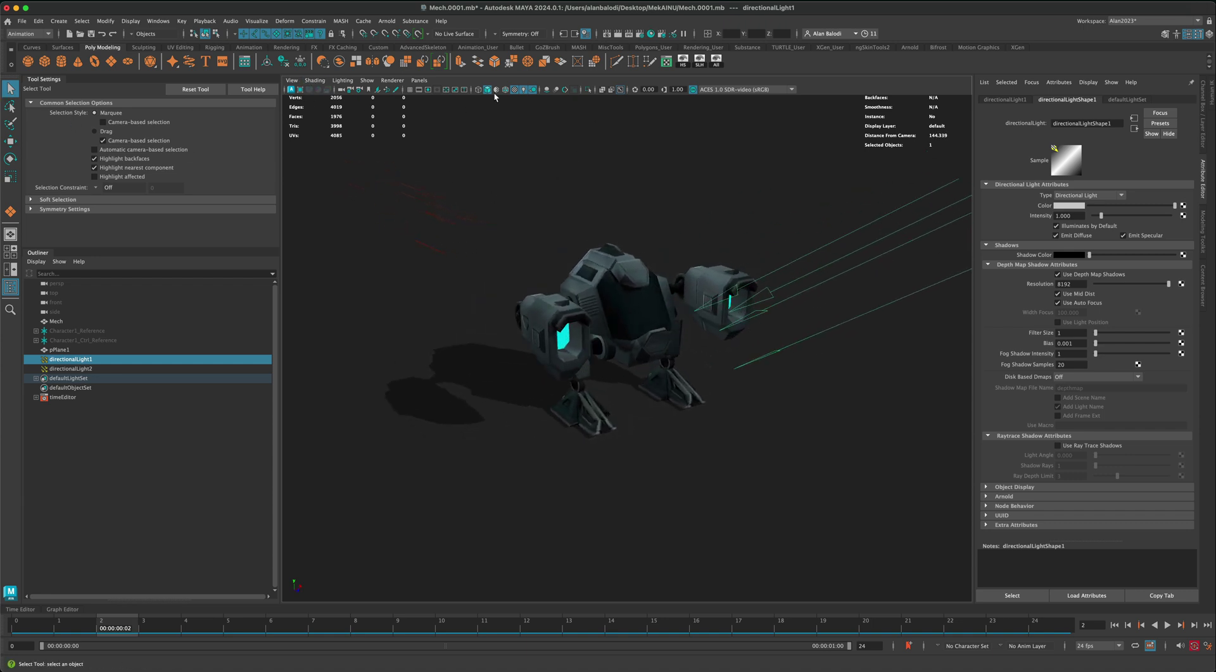
pyautogui.click(368, 81)
pyautogui.moveTo(401, 121)
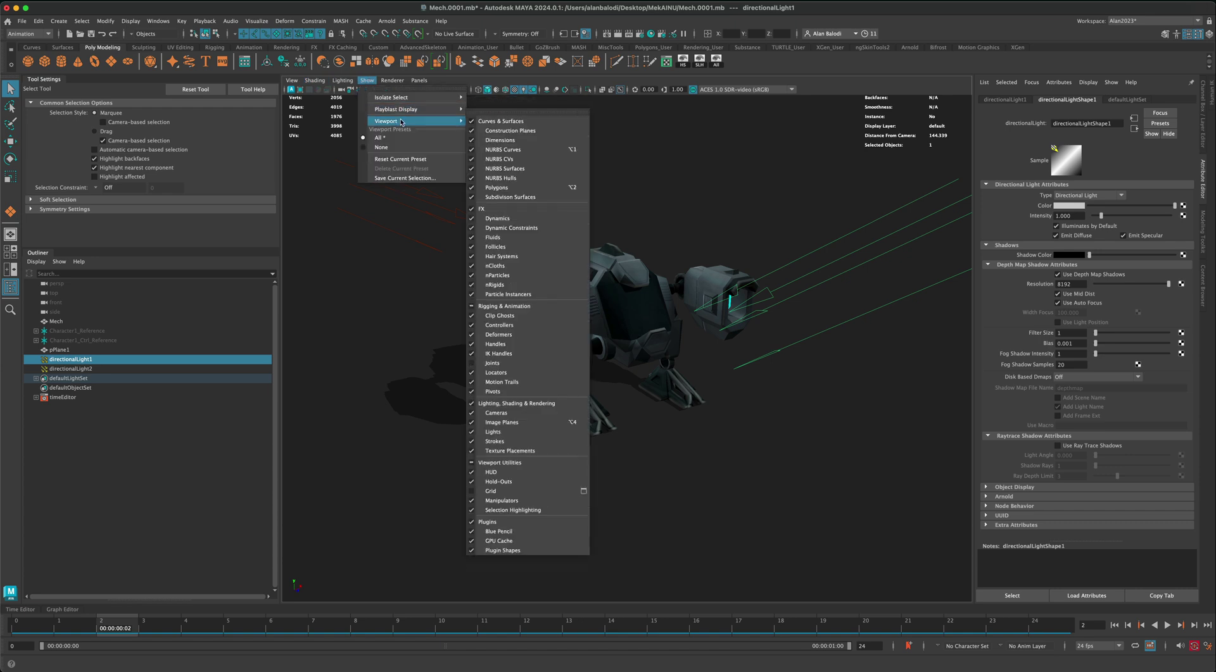
pyautogui.click(504, 431)
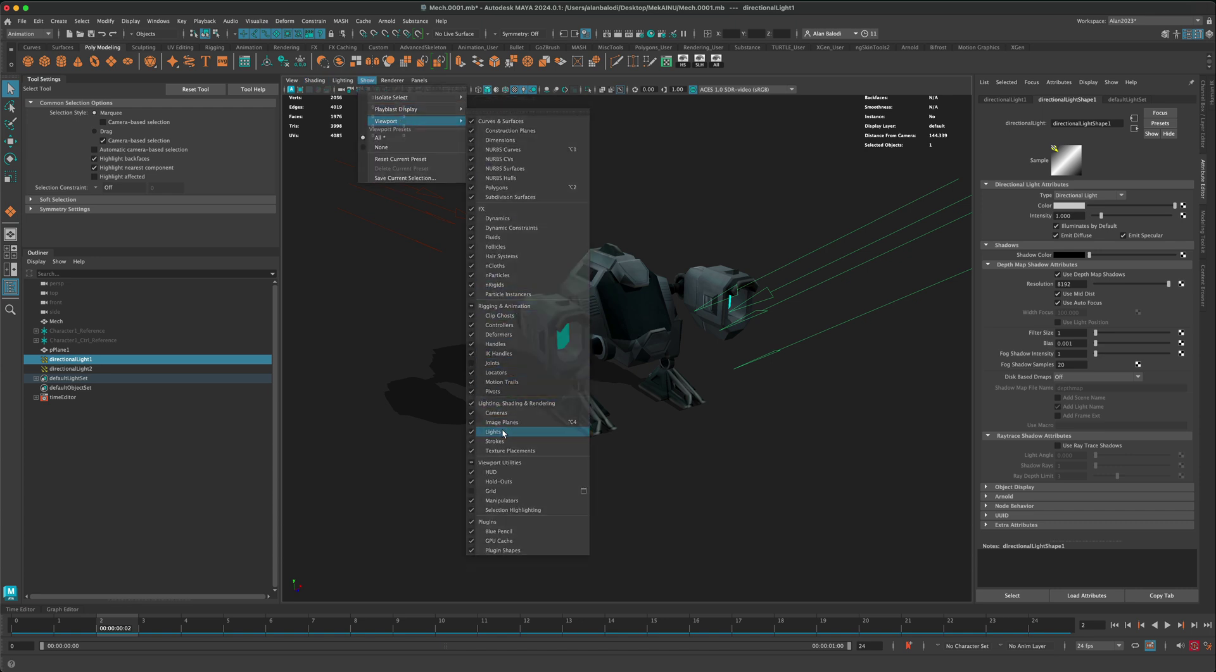
pyautogui.click(628, 334)
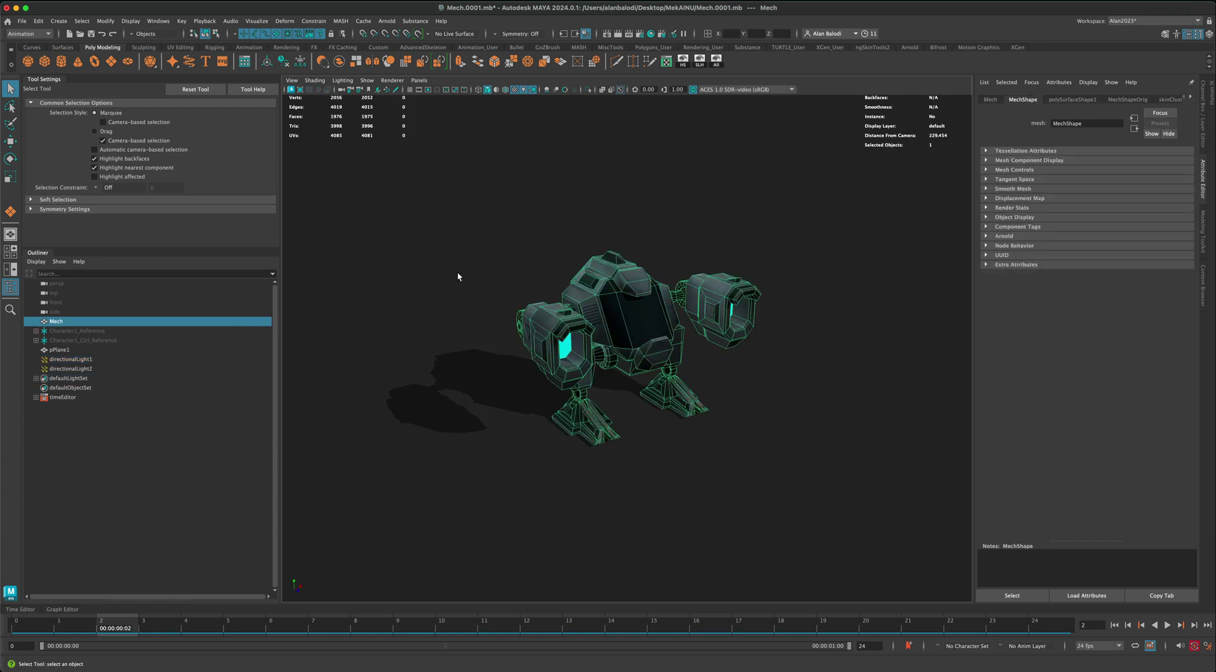
pyautogui.scroll(2, 457, 272)
pyautogui.keyDown('alt'); pyautogui.moveTo(458, 272); pyautogui.dragTo(417, 275); pyautogui.keyUp('alt')
pyautogui.click(434, 269)
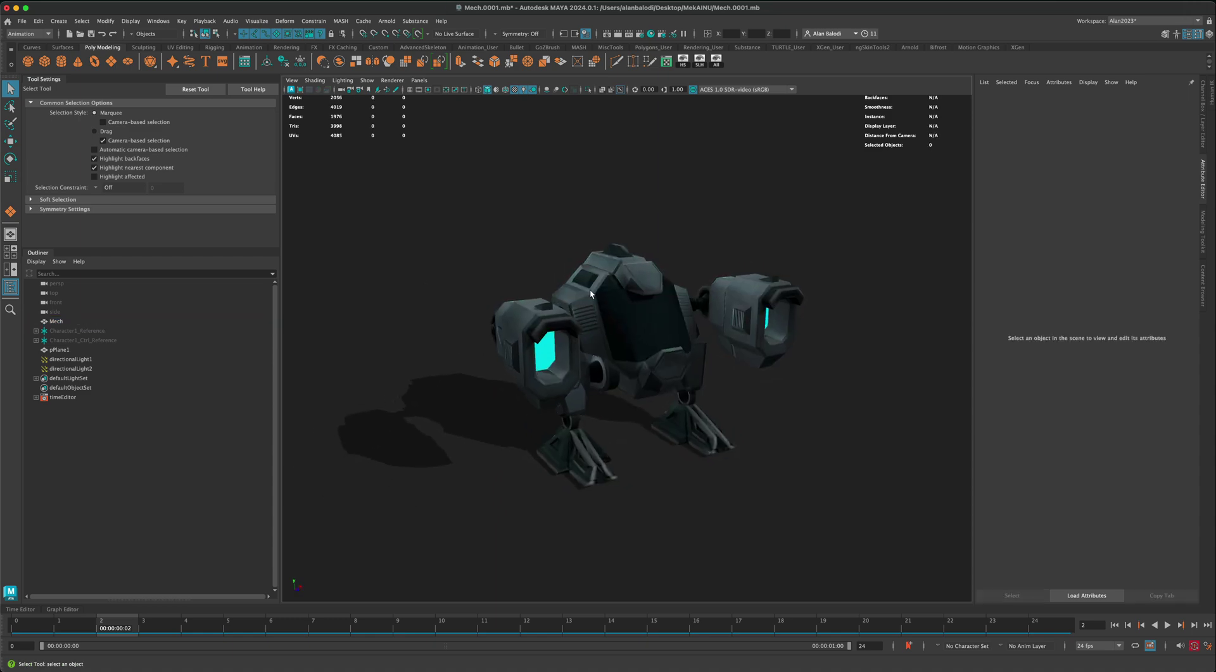
# Lighten the specular color of the mech's phong2 material, setting Cosine Power to 32.013 and Reflectivity to 0.331.
pyautogui.click(590, 293)
pyautogui.moveTo(612, 268); pyautogui.dragTo(612, 495, button='right')
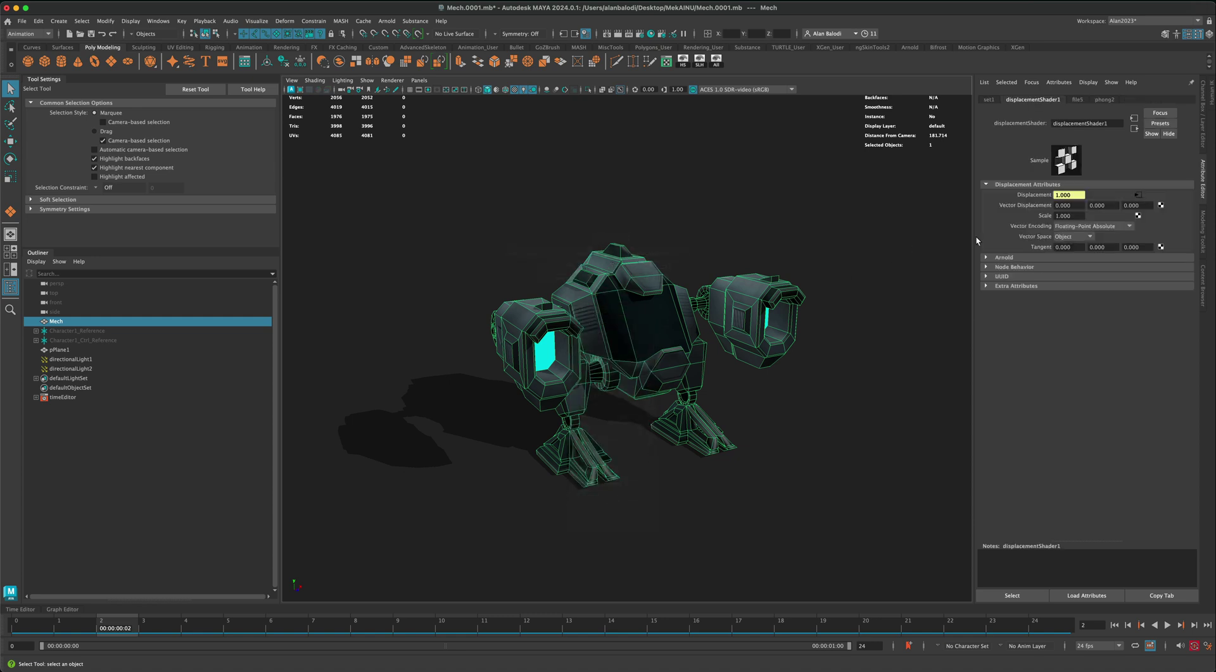
pyautogui.click(1105, 100)
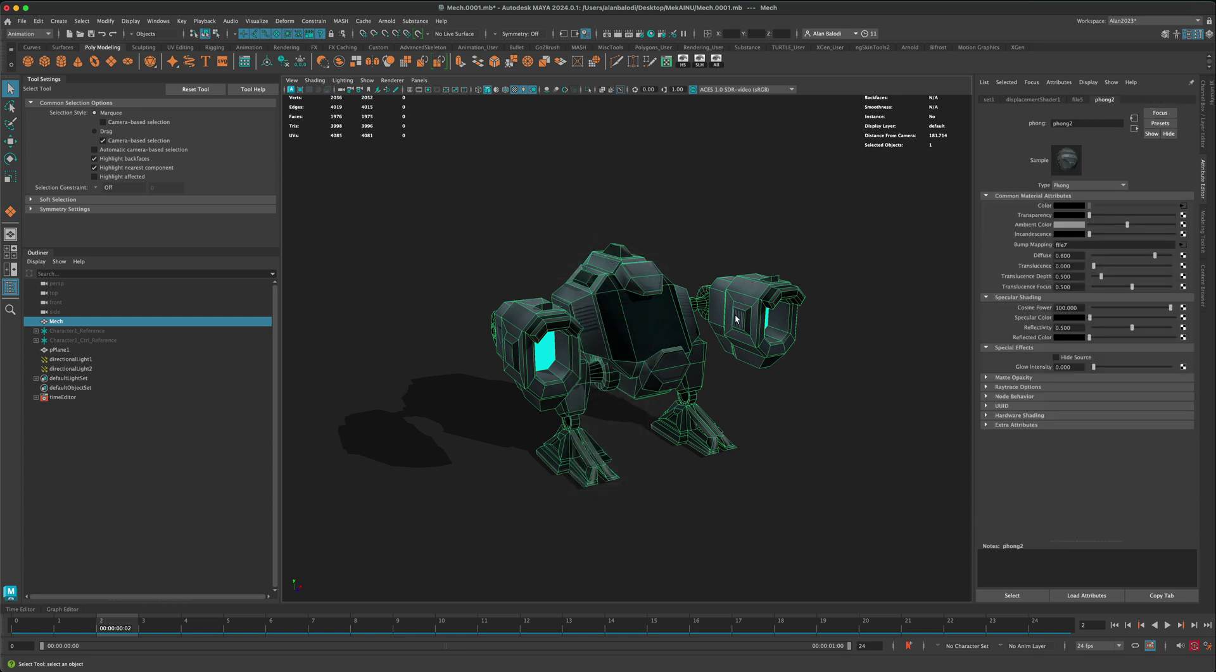
pyautogui.keyDown('alt'); pyautogui.moveTo(743, 319); pyautogui.dragTo(805, 327); pyautogui.keyUp('alt')
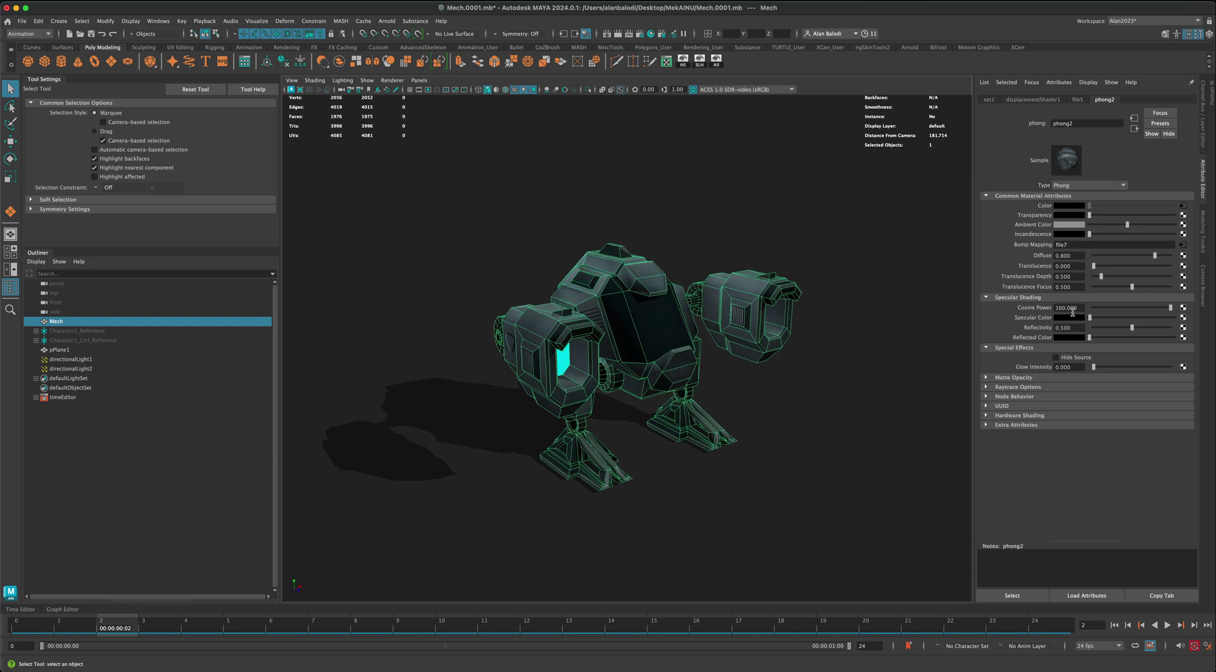
pyautogui.moveTo(1099, 318); pyautogui.dragTo(1096, 317)
pyautogui.moveTo(1171, 310); pyautogui.dragTo(1118, 330)
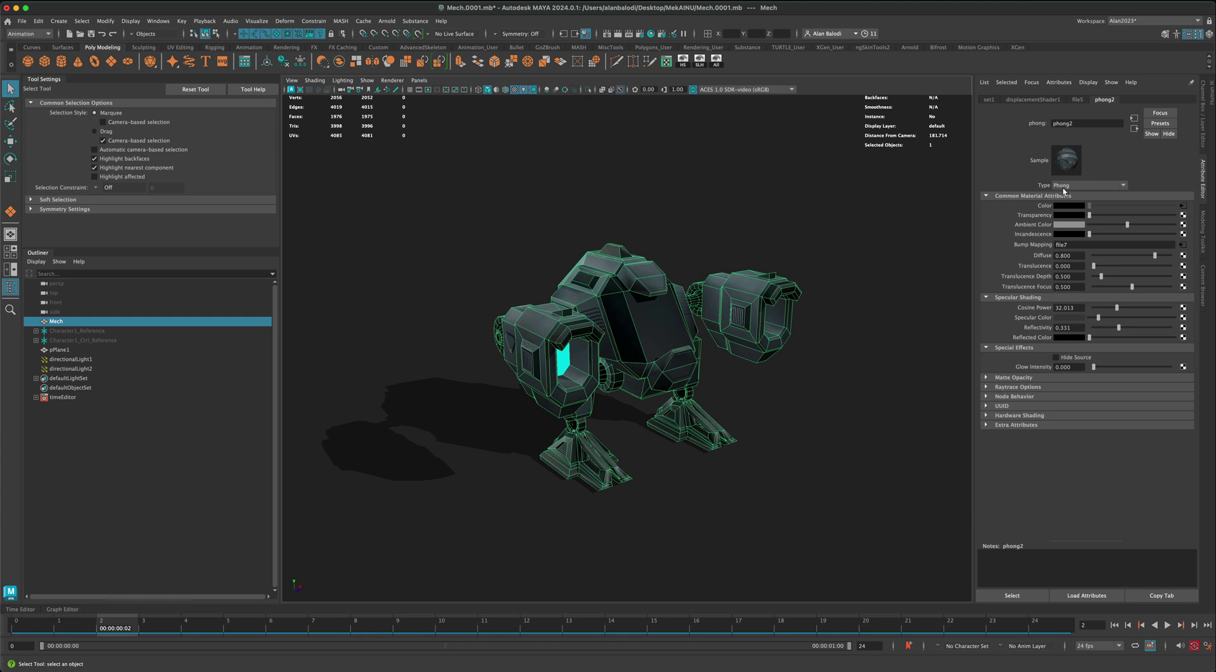
pyautogui.moveTo(1096, 317); pyautogui.dragTo(1099, 314)
pyautogui.click(745, 230)
pyautogui.keyDown('alt'); pyautogui.moveTo(745, 230); pyautogui.dragTo(811, 245); pyautogui.keyUp('alt')
pyautogui.scroll(-2, 811, 241)
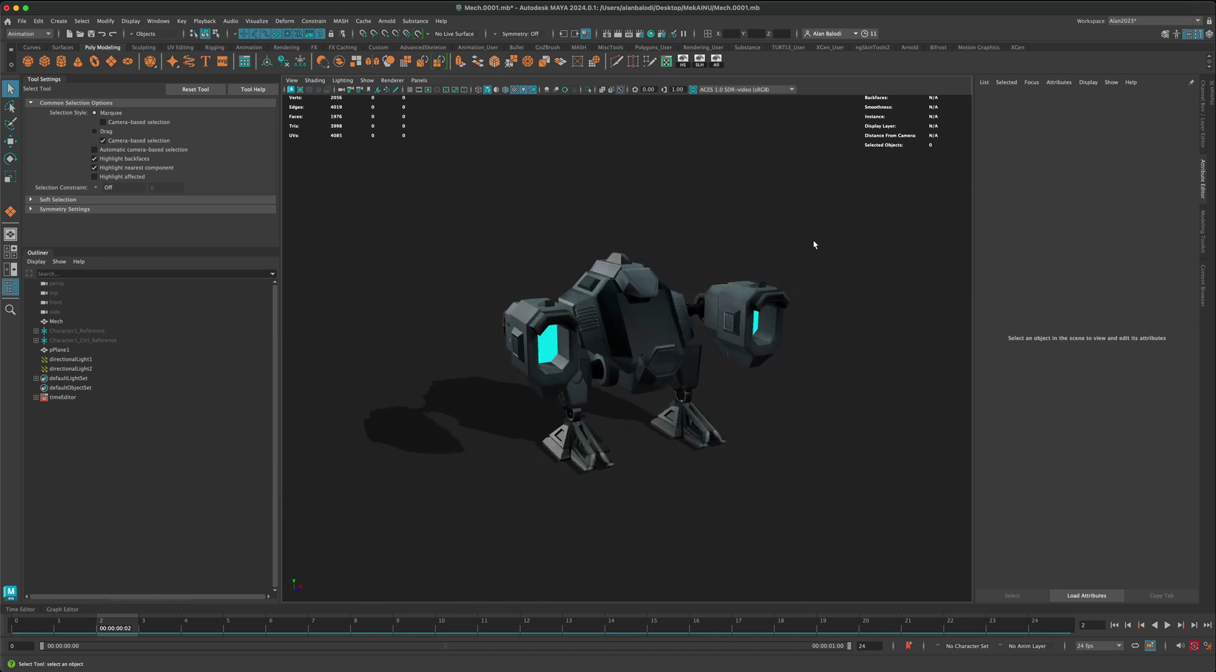
pyautogui.keyDown('alt'); pyautogui.moveTo(557, 281); pyautogui.dragTo(609, 309); pyautogui.keyUp('alt')
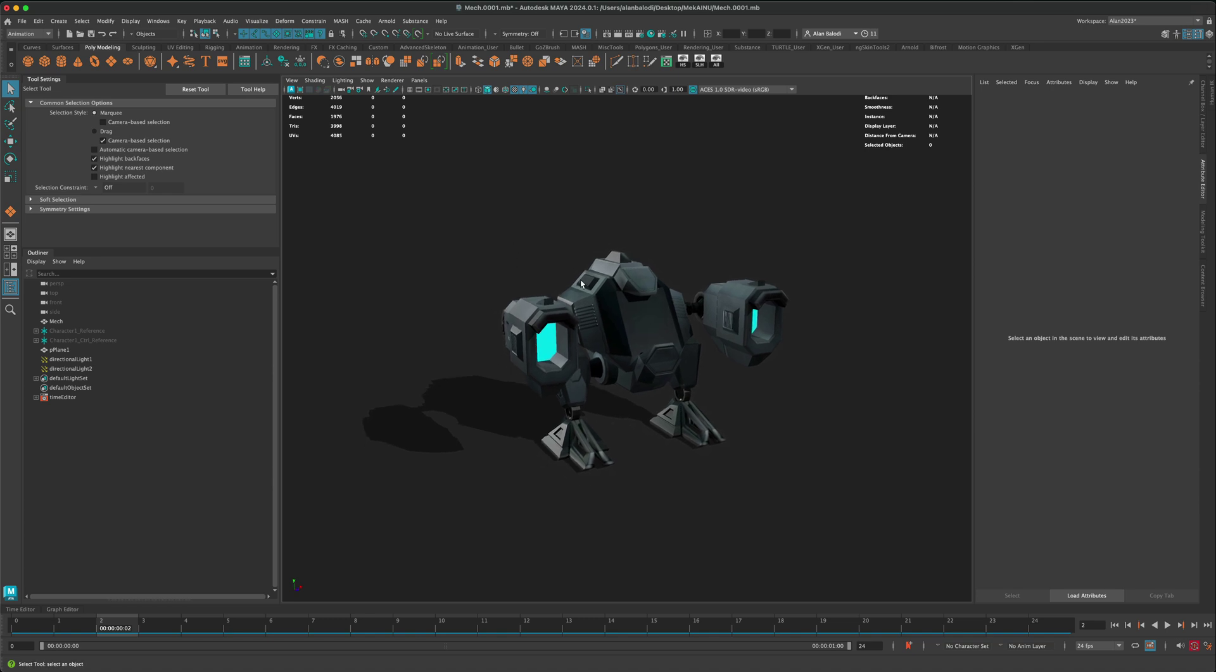
# Create a counterclockwise turntable animation of 400 frames around the mech.
pyautogui.click(609, 310)
pyautogui.keyDown('alt'); pyautogui.moveTo(503, 261); pyautogui.dragTo(485, 246); pyautogui.keyUp('alt')
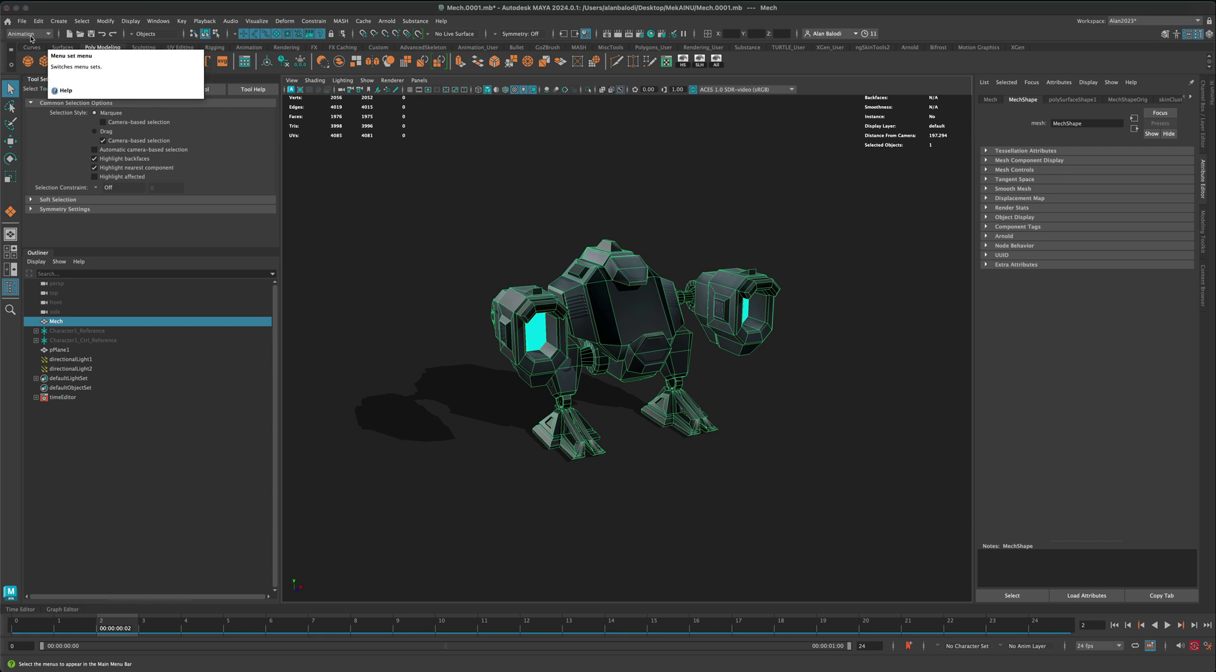
pyautogui.click(255, 21)
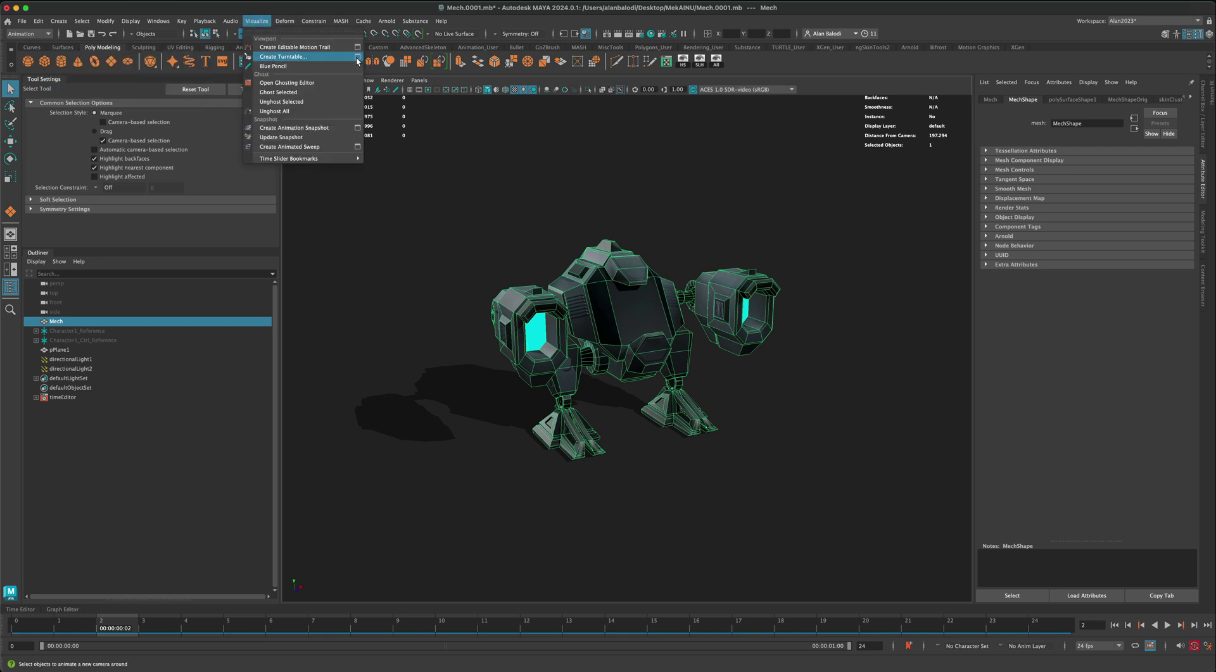
pyautogui.click(335, 59)
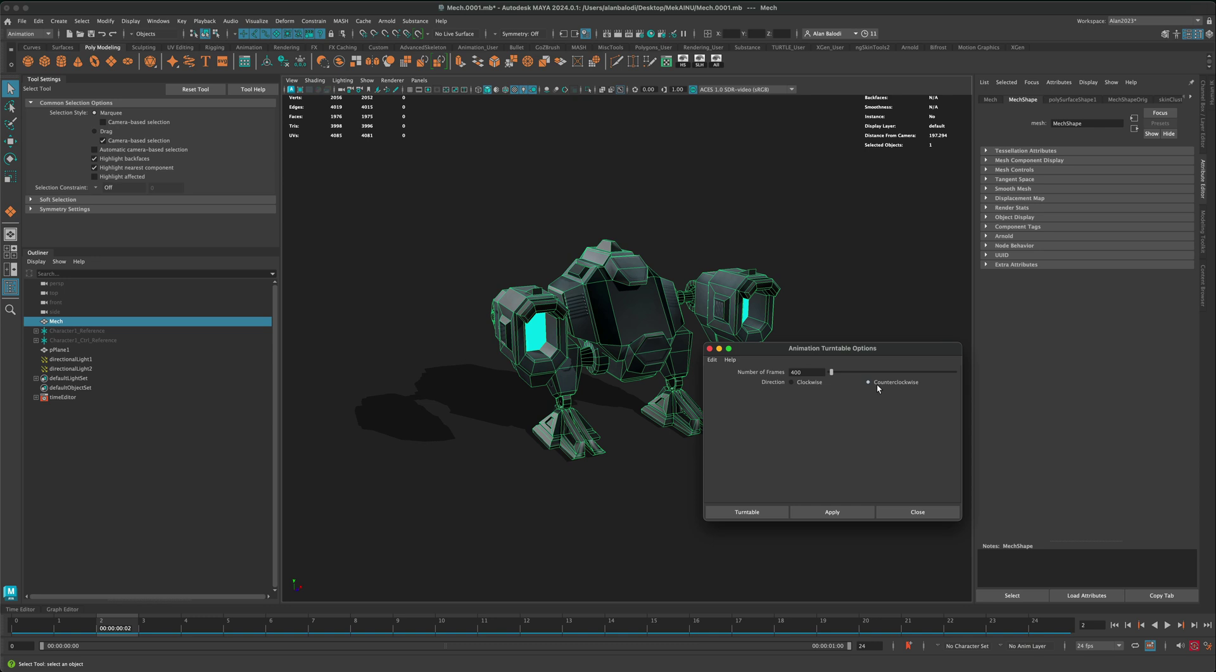
pyautogui.click(745, 512)
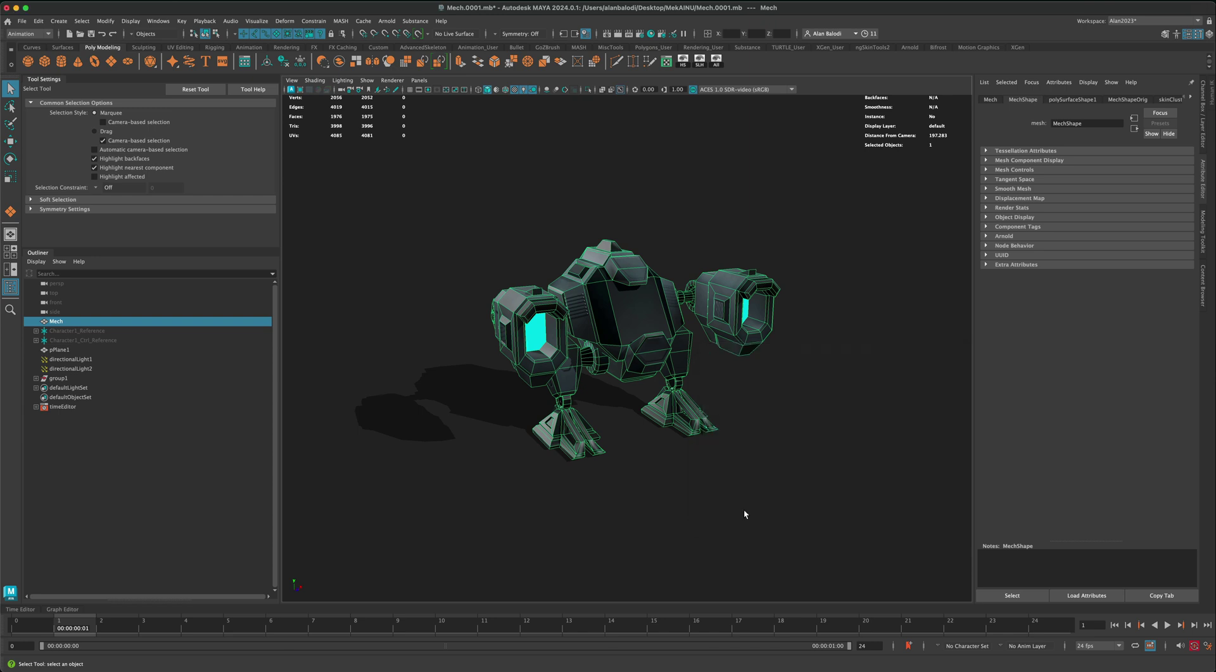
# Set the animation end frame to 400 and extend the playback range to cover all frames.
pyautogui.doubleClick(861, 646)
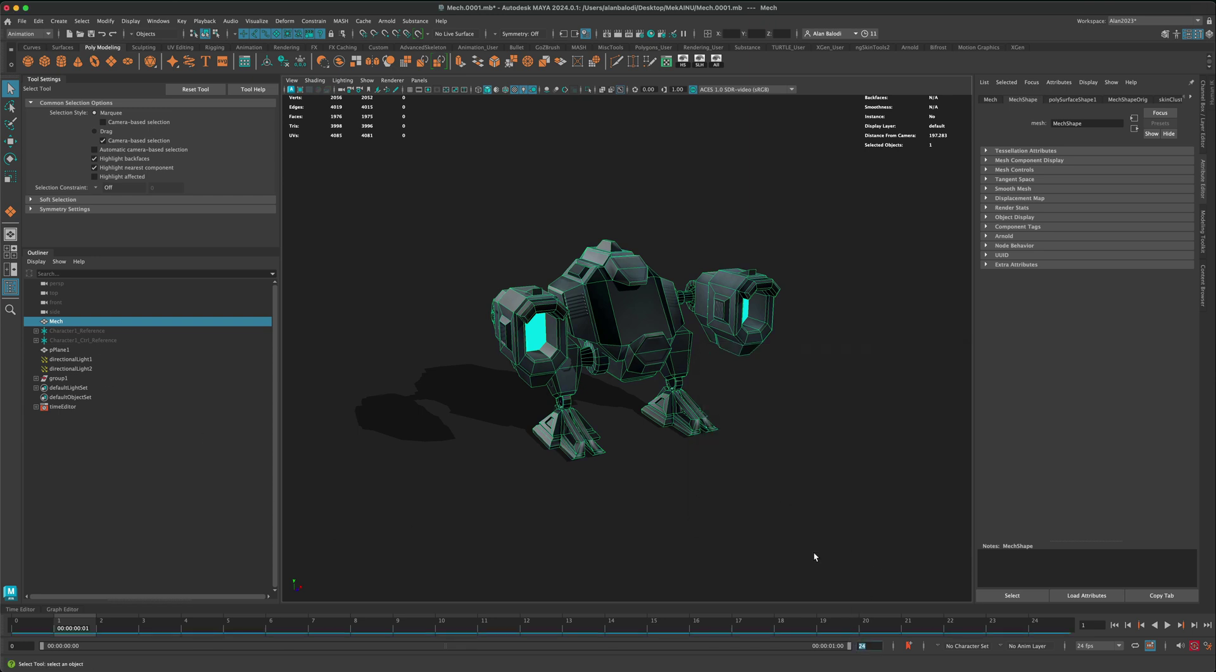
pyautogui.write('400')
pyautogui.press('Return')
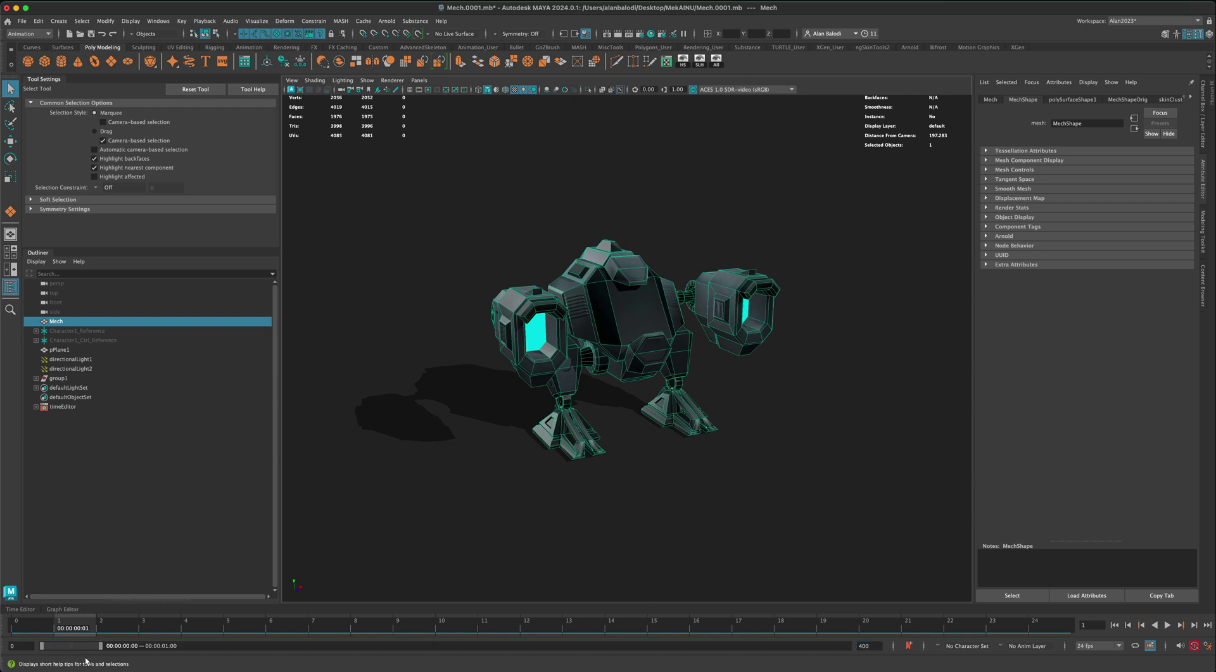
pyautogui.moveTo(100, 646); pyautogui.dragTo(890, 647)
# Play the turntable animation with the mech deselected, then stop and return to the first frame.
pyautogui.click(1167, 624)
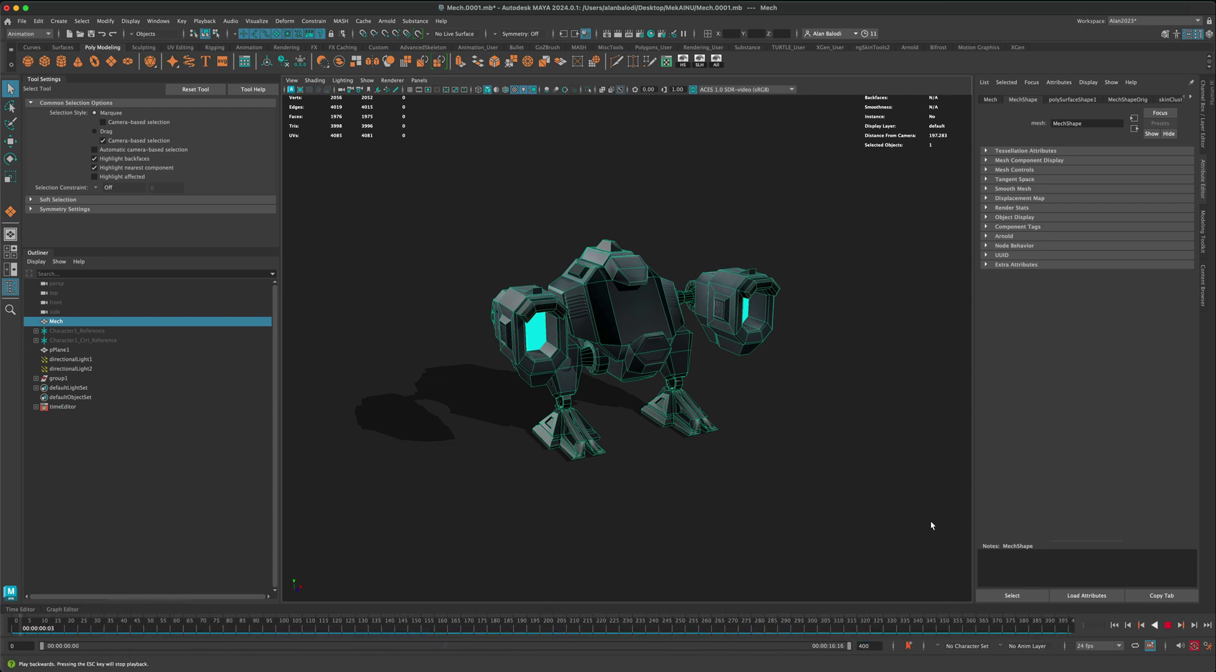
pyautogui.click(887, 508)
pyautogui.click(390, 235)
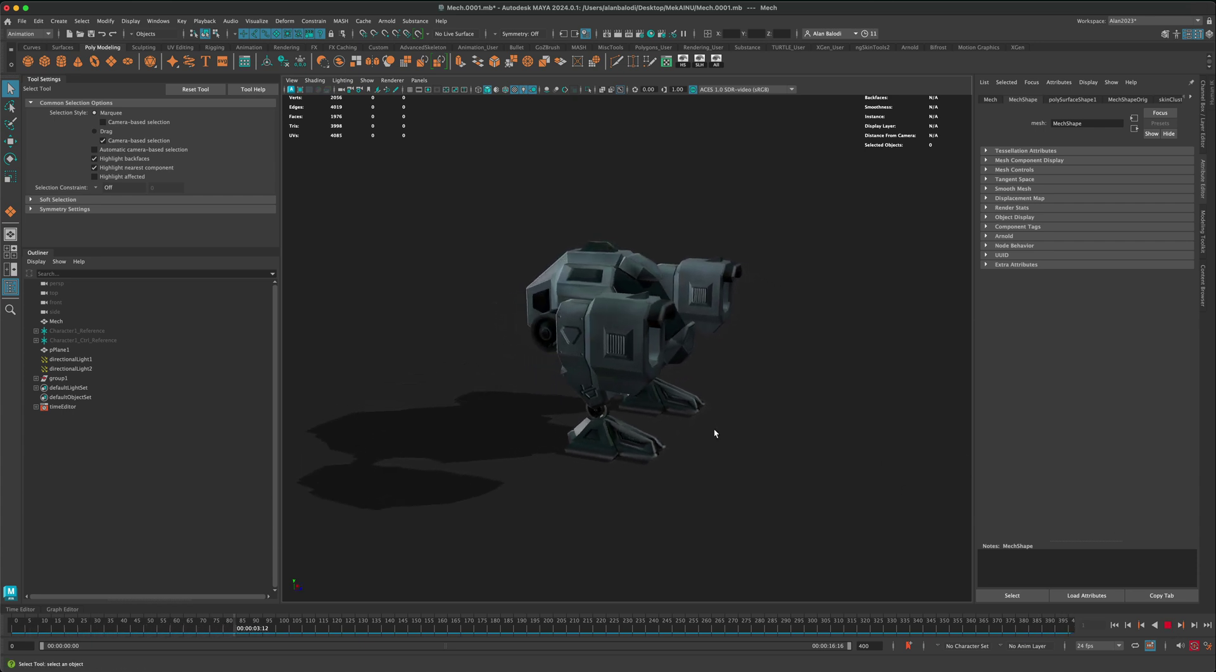
pyautogui.click(1167, 626)
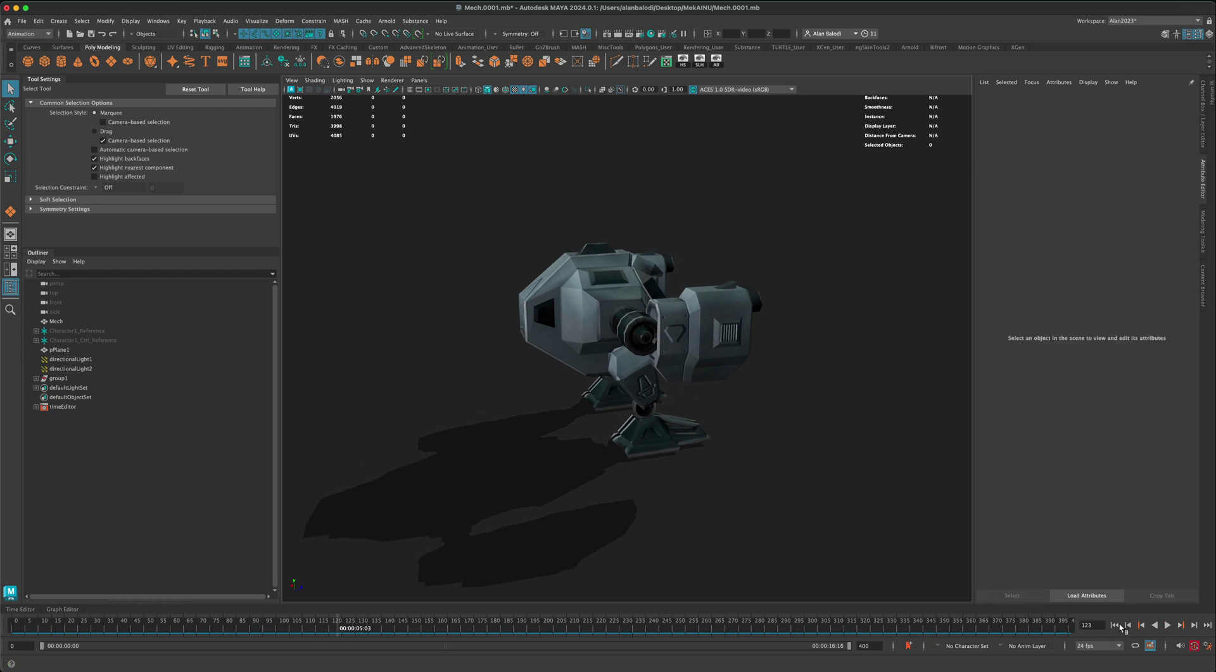
pyautogui.click(1115, 625)
pyautogui.click(639, 321)
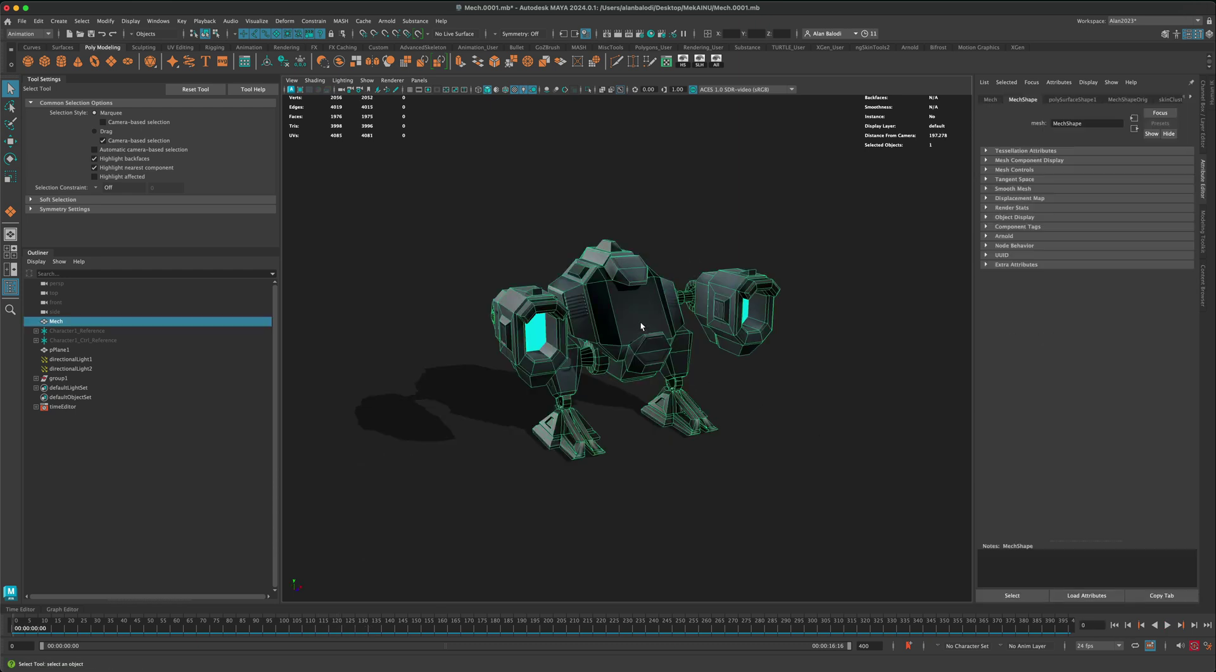
pyautogui.click(530, 223)
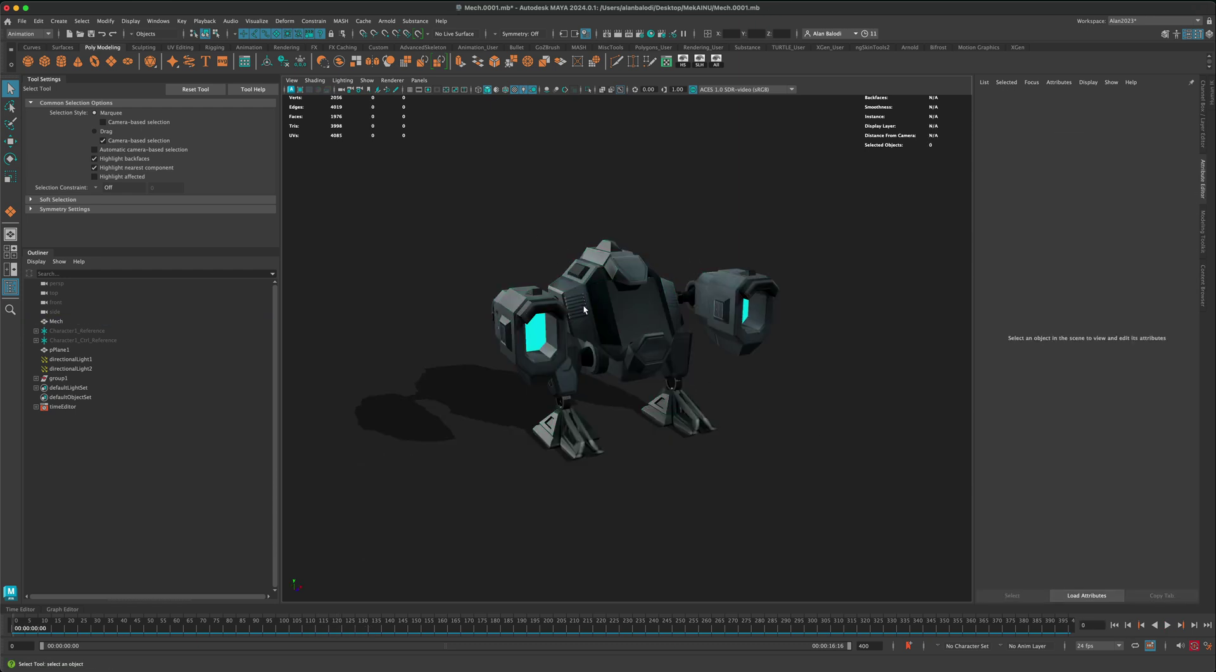
# Select and deselect the mech, then replay the turntable from the first frame and stop it partway.
pyautogui.click(569, 303)
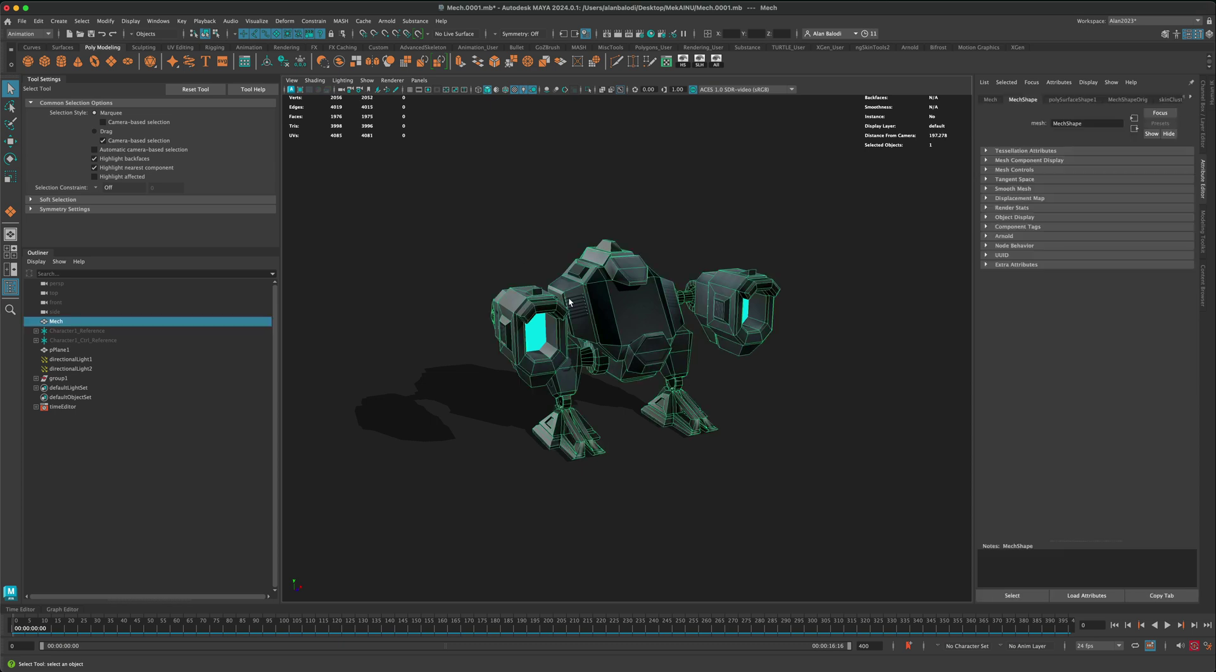
pyautogui.click(833, 273)
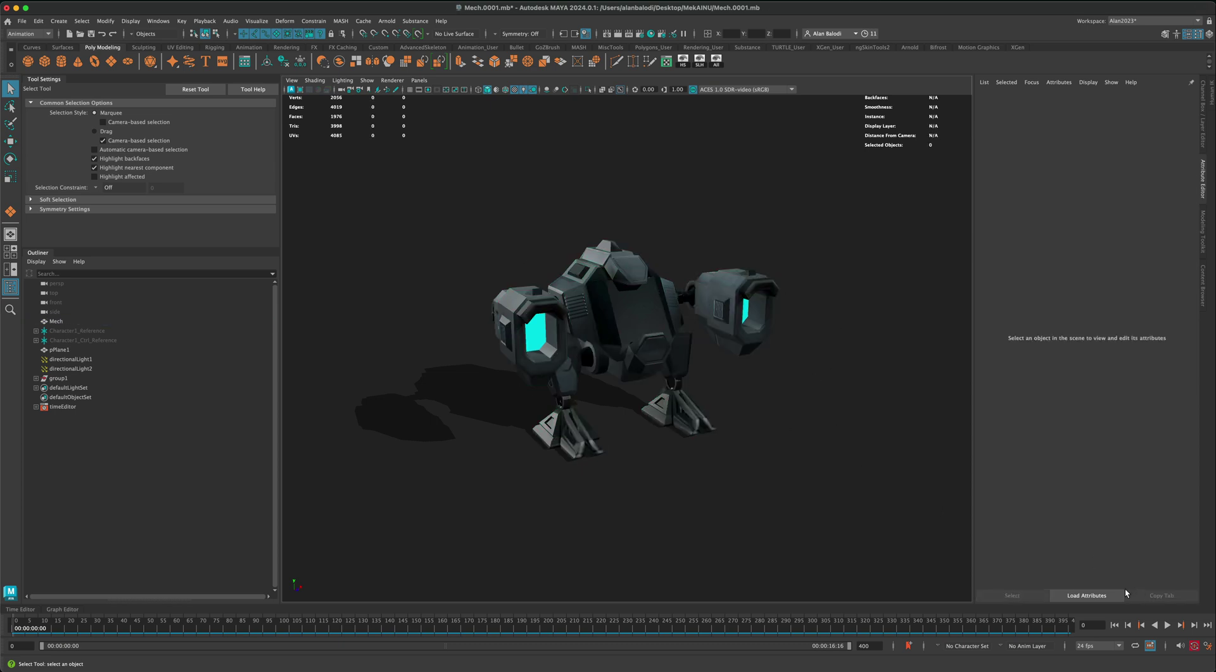
pyautogui.hotkey('alt', 'v')
pyautogui.moveTo(21, 627)
pyautogui.mouseDown()
pyautogui.moveTo(233, 640)
pyautogui.moveTo(14, 632)
pyautogui.mouseUp()
pyautogui.click(1167, 626)
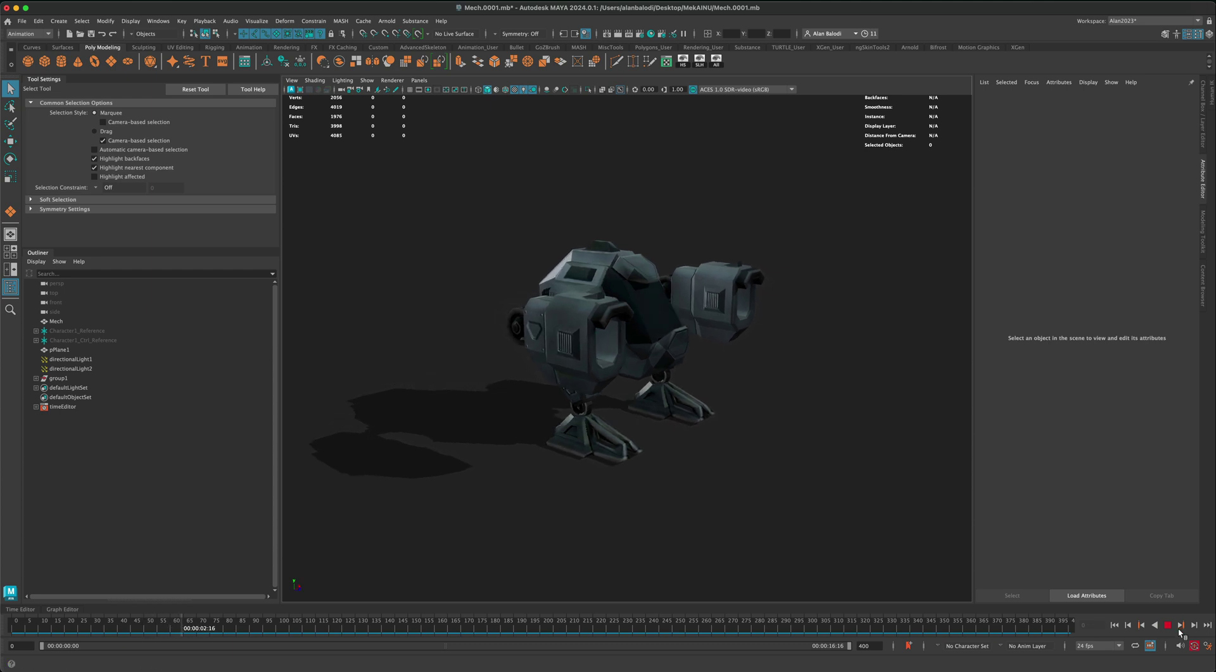
pyautogui.press('Escape')
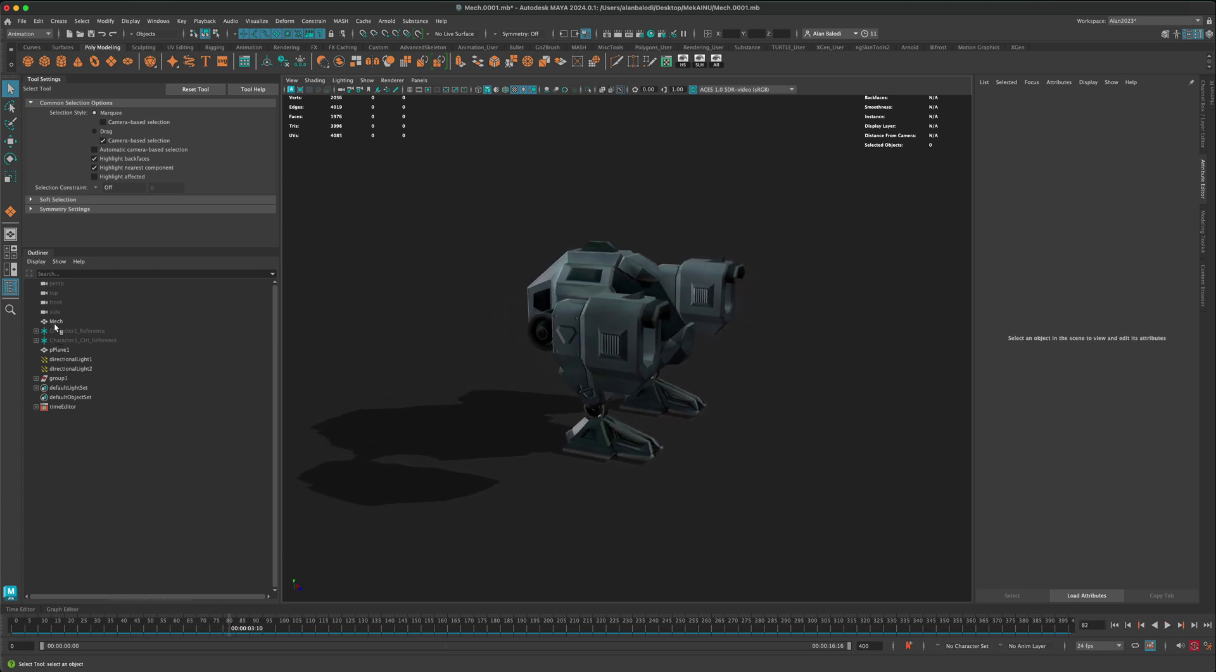
# Expand group1, which holds the turntable camera, and select it.
pyautogui.click(36, 379)
pyautogui.click(58, 378)
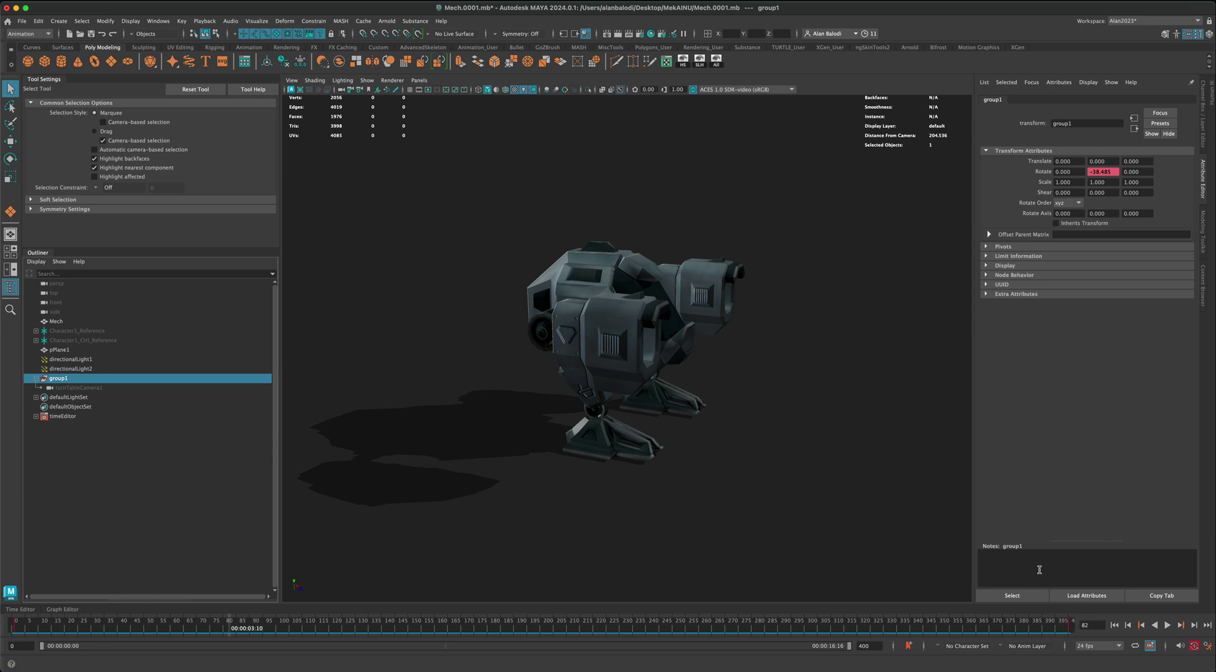
# Move group1's final rotation key from frame 400 to frame 200, then play the turntable from the start to preview the speed.
pyautogui.moveTo(1067, 627); pyautogui.dragTo(1071, 628)
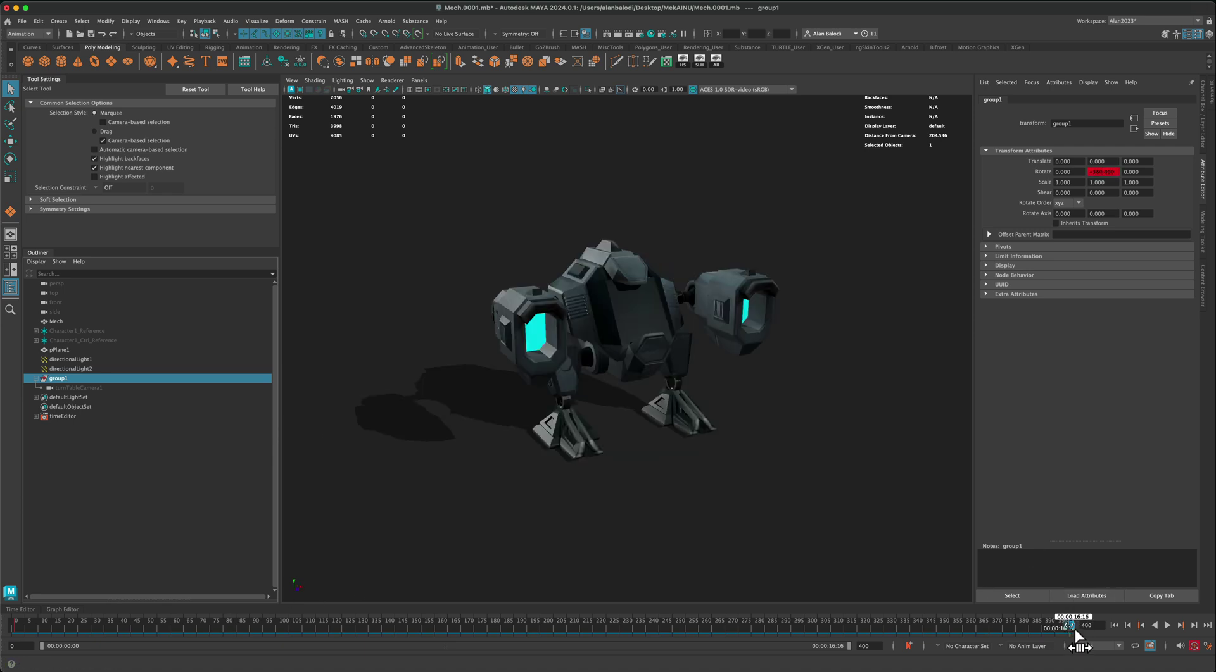
pyautogui.moveTo(1074, 630)
pyautogui.mouseDown()
pyautogui.moveTo(477, 638)
pyautogui.moveTo(552, 638)
pyautogui.mouseUp()
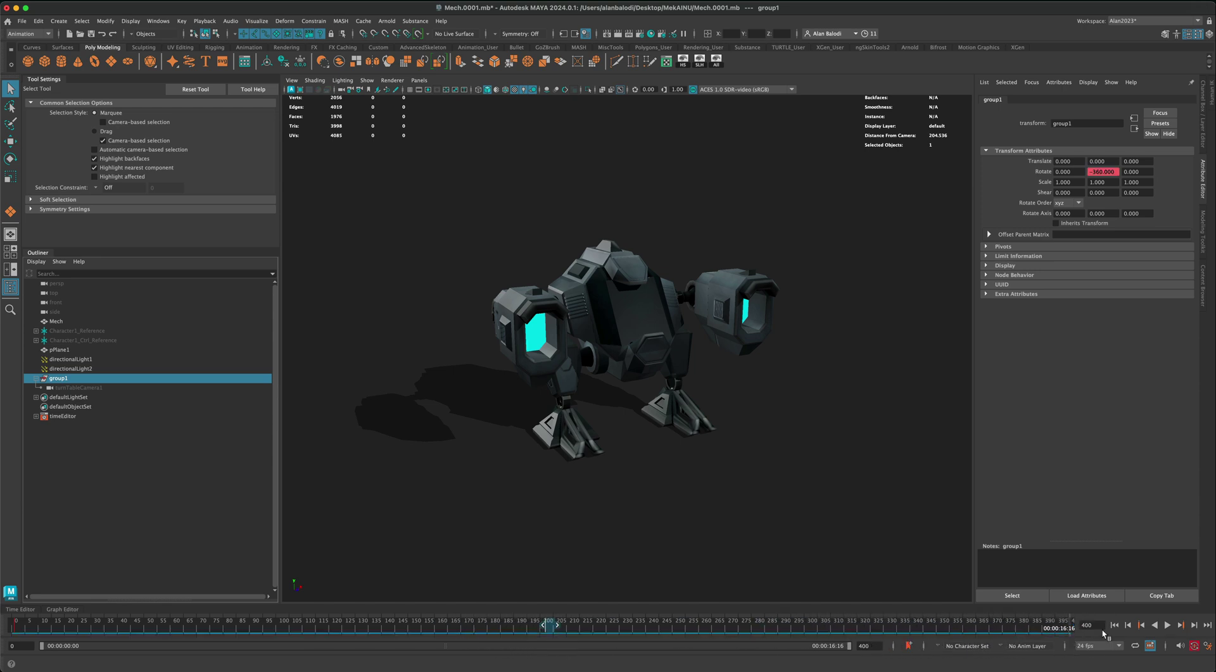
pyautogui.click(1114, 625)
pyautogui.click(1166, 625)
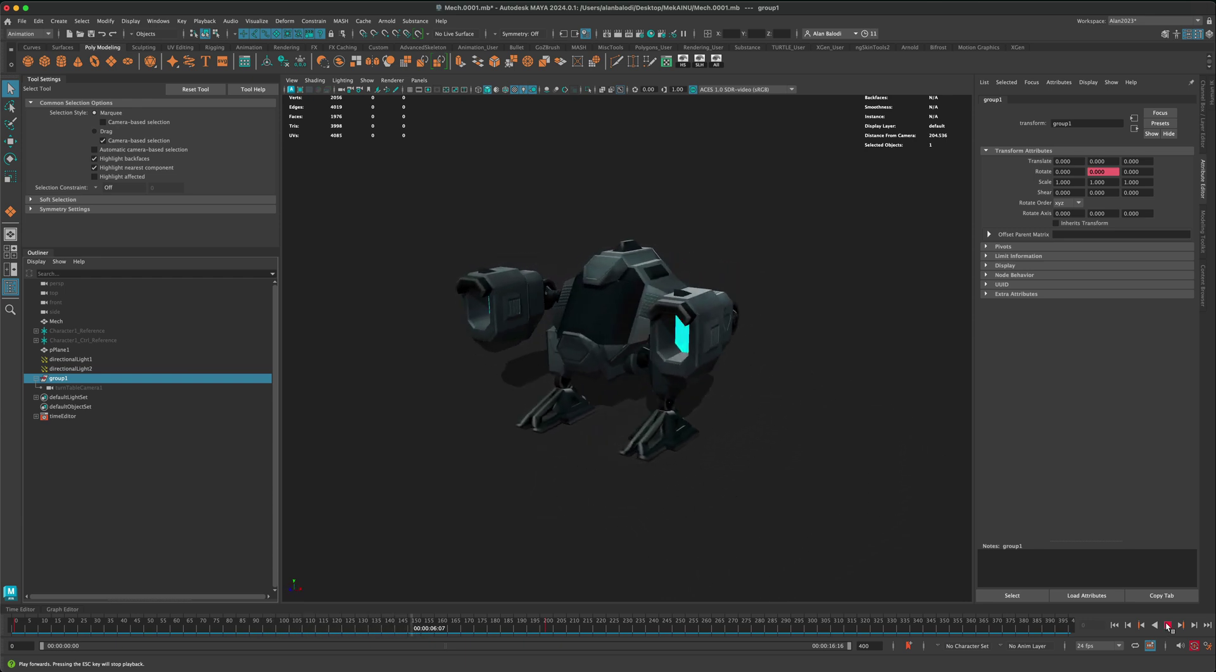
pyautogui.click(1168, 626)
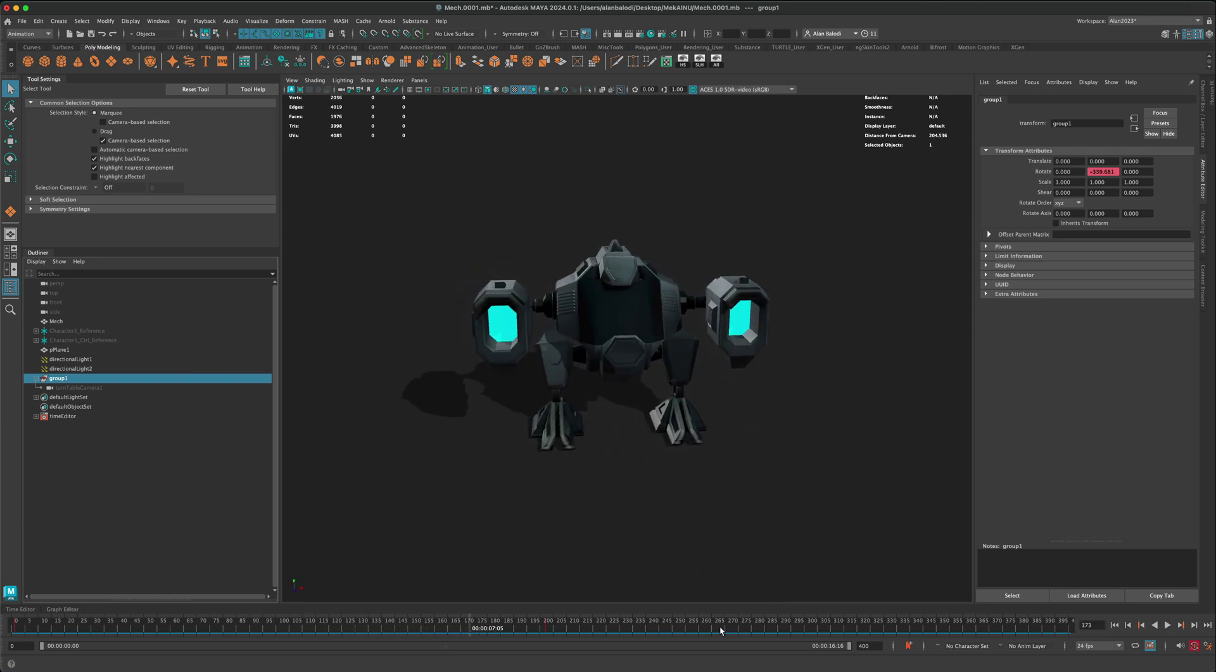
# Move group1's rotation key at frame 200 back to frame 400 and return to the first frame.
pyautogui.click(547, 630)
pyautogui.moveTo(552, 631); pyautogui.dragTo(1017, 627)
pyautogui.click(1207, 625)
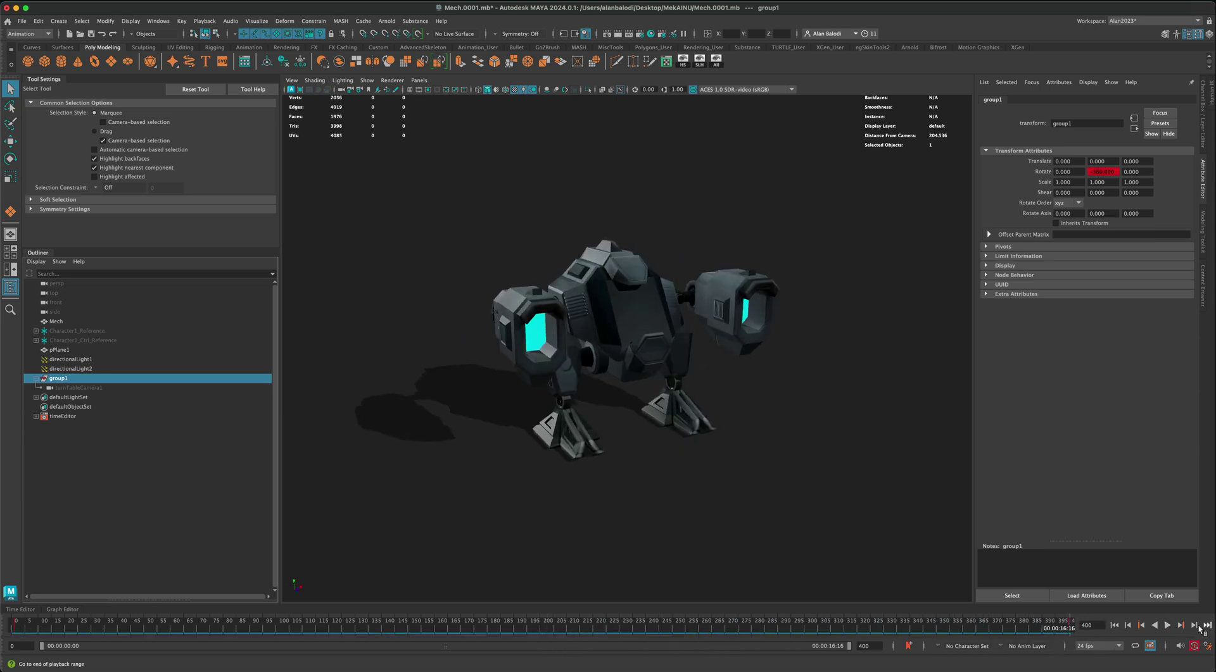
pyautogui.click(1114, 625)
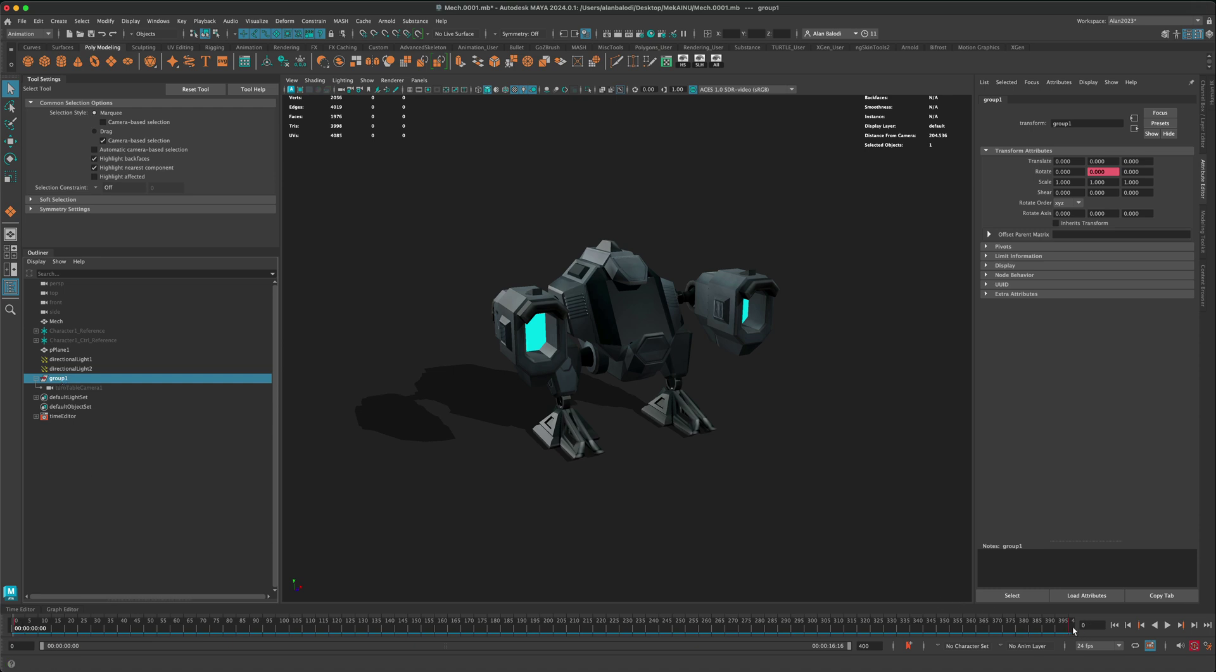
# In the Graph Editor, select both keys of group1's Rotate Y curve and give them linear tangents.
pyautogui.click(156, 23)
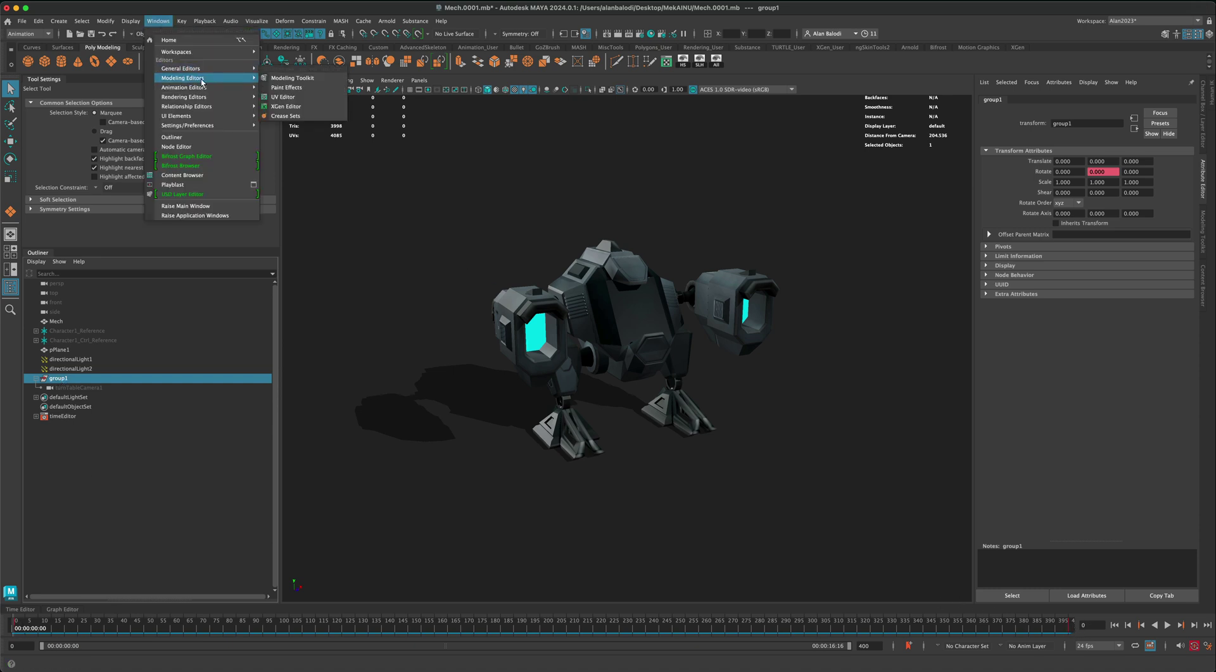
pyautogui.moveTo(215, 87)
pyautogui.click(286, 96)
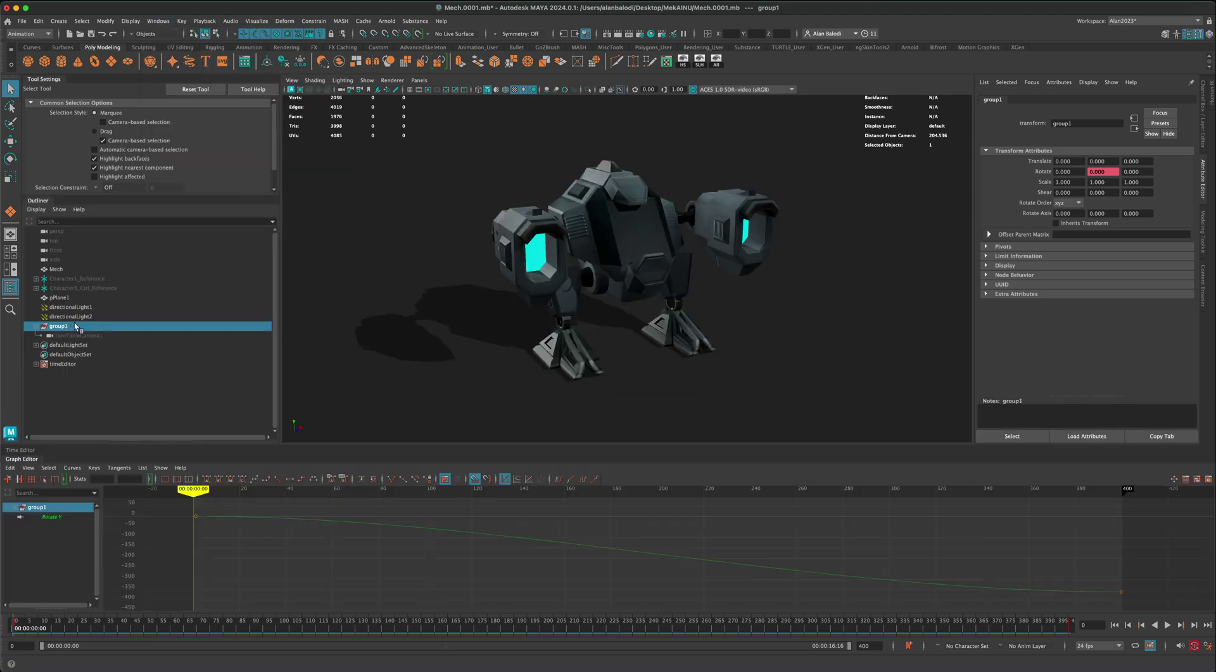
pyautogui.scroll(-10, 553, 550)
pyautogui.scroll(6, 556, 551)
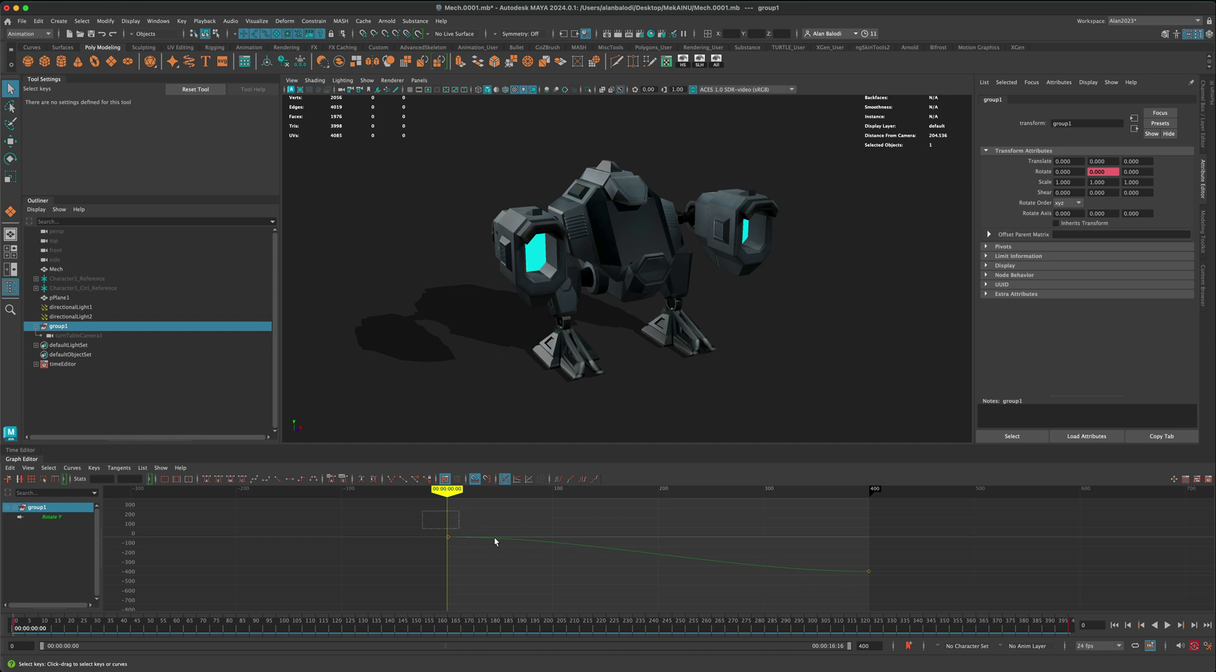
pyautogui.moveTo(522, 546); pyautogui.dragTo(895, 597)
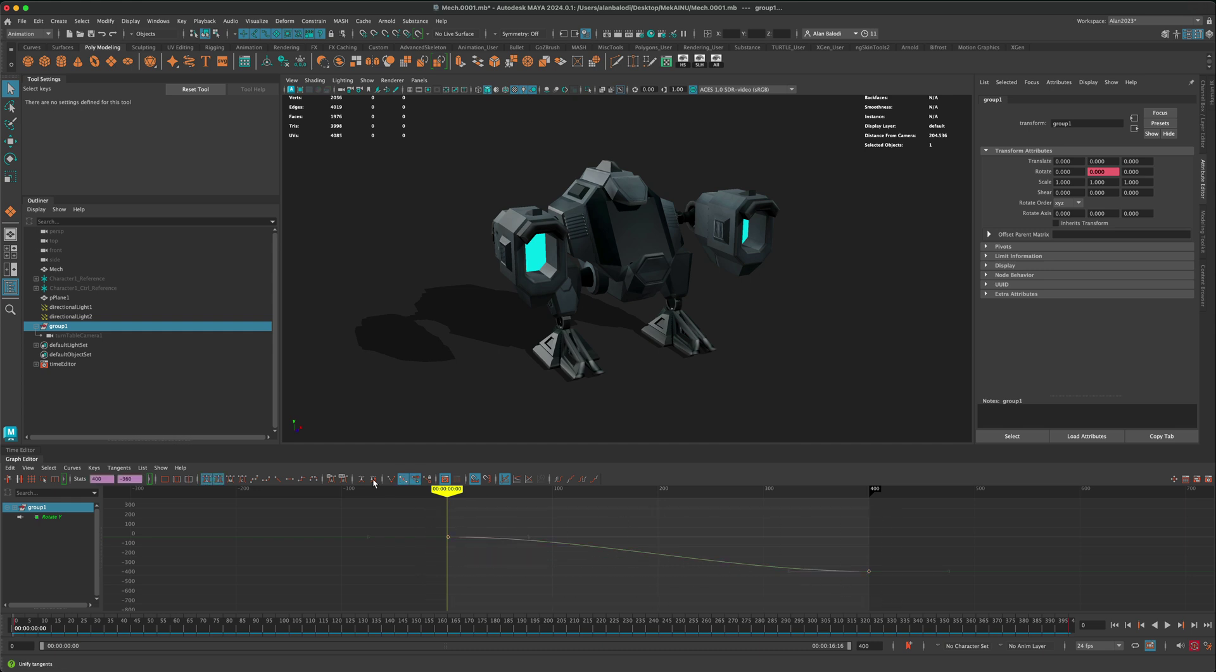
pyautogui.click(279, 479)
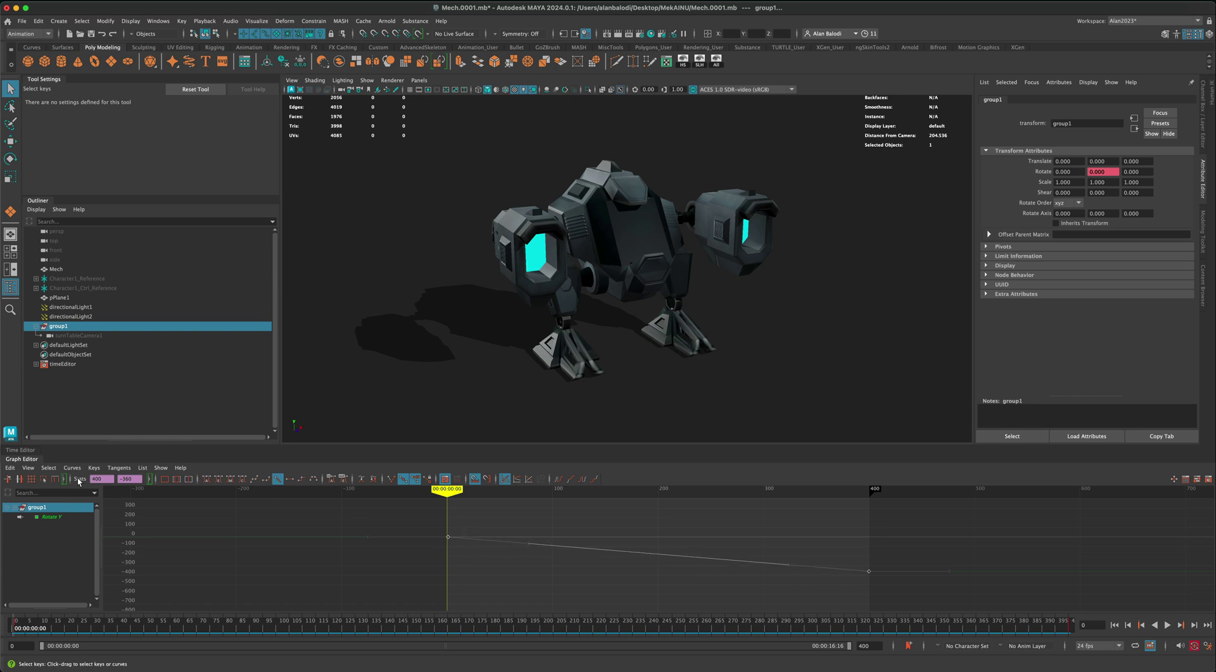
# Collapse the Graph Editor, then play the turntable to review its rotation through the loop and stop playback.
pyautogui.click(16, 450)
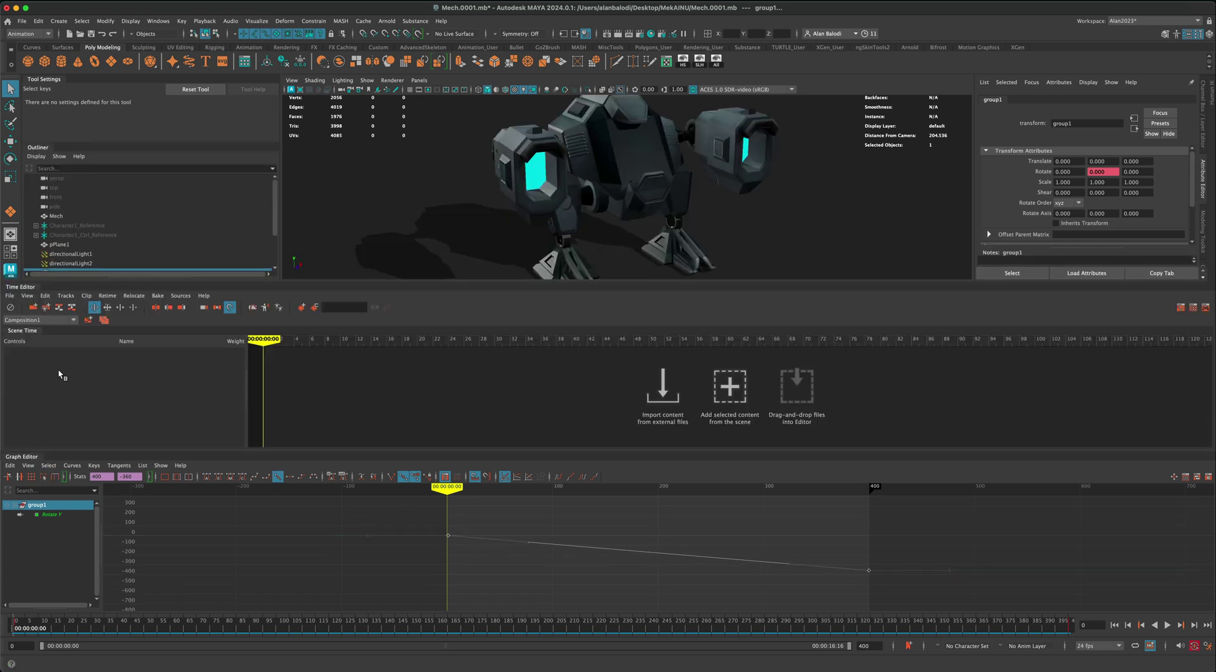
pyautogui.click(24, 290)
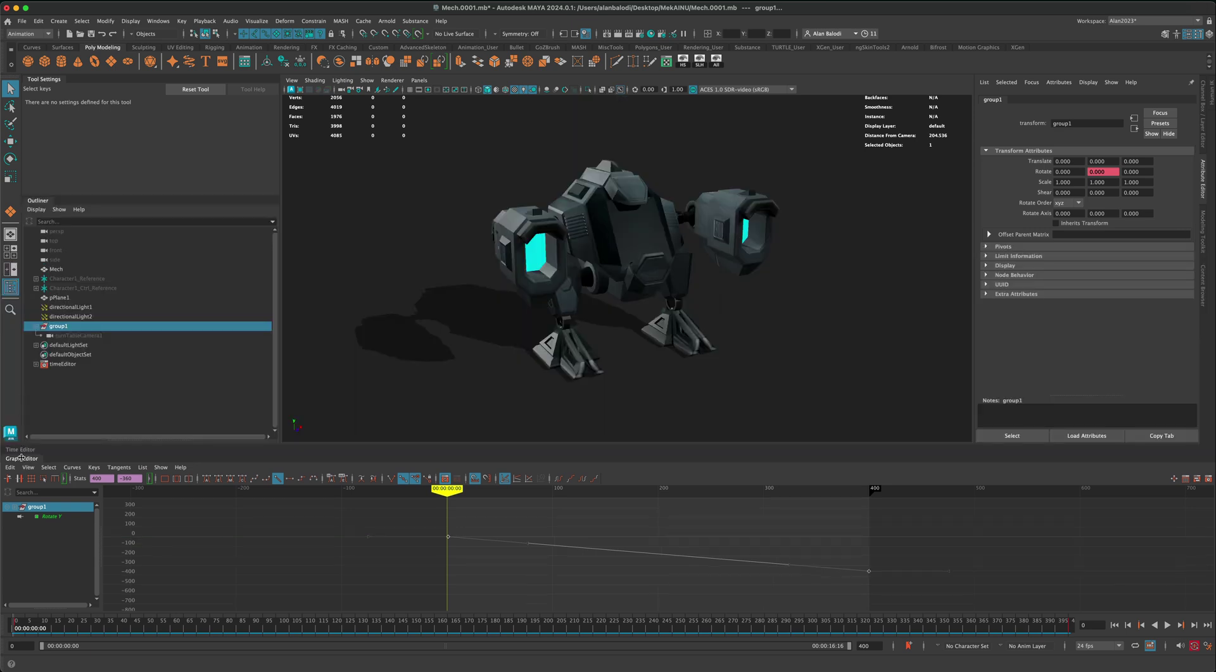
pyautogui.click(21, 457)
pyautogui.click(1170, 626)
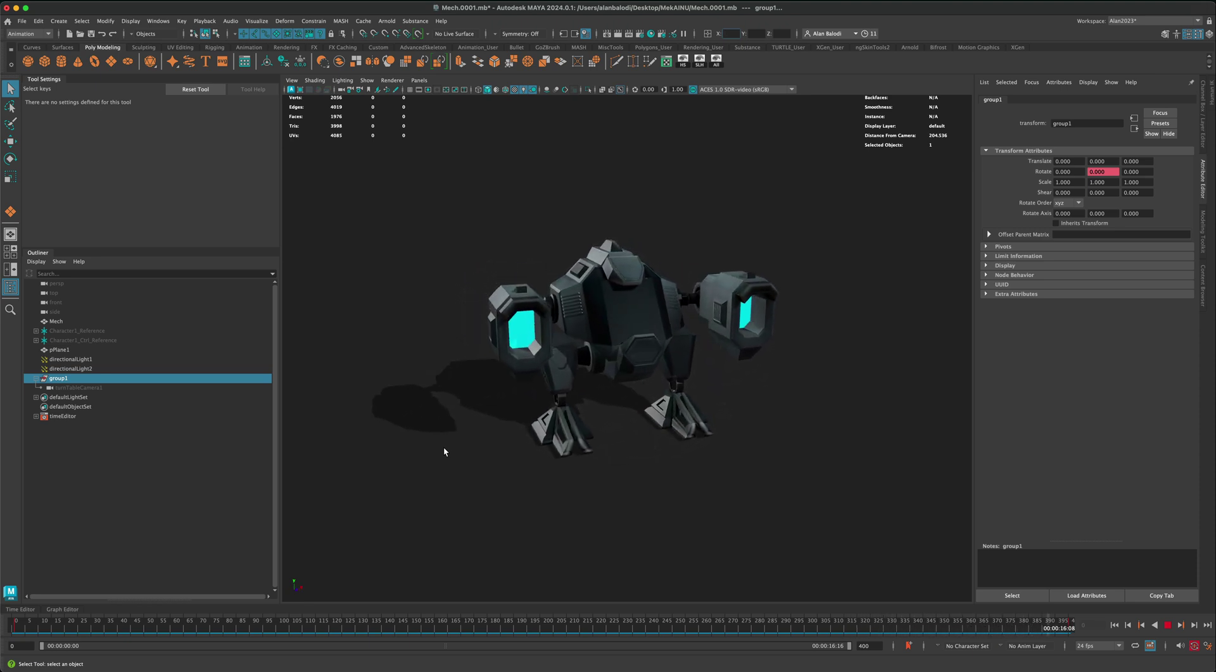
pyautogui.click(1167, 625)
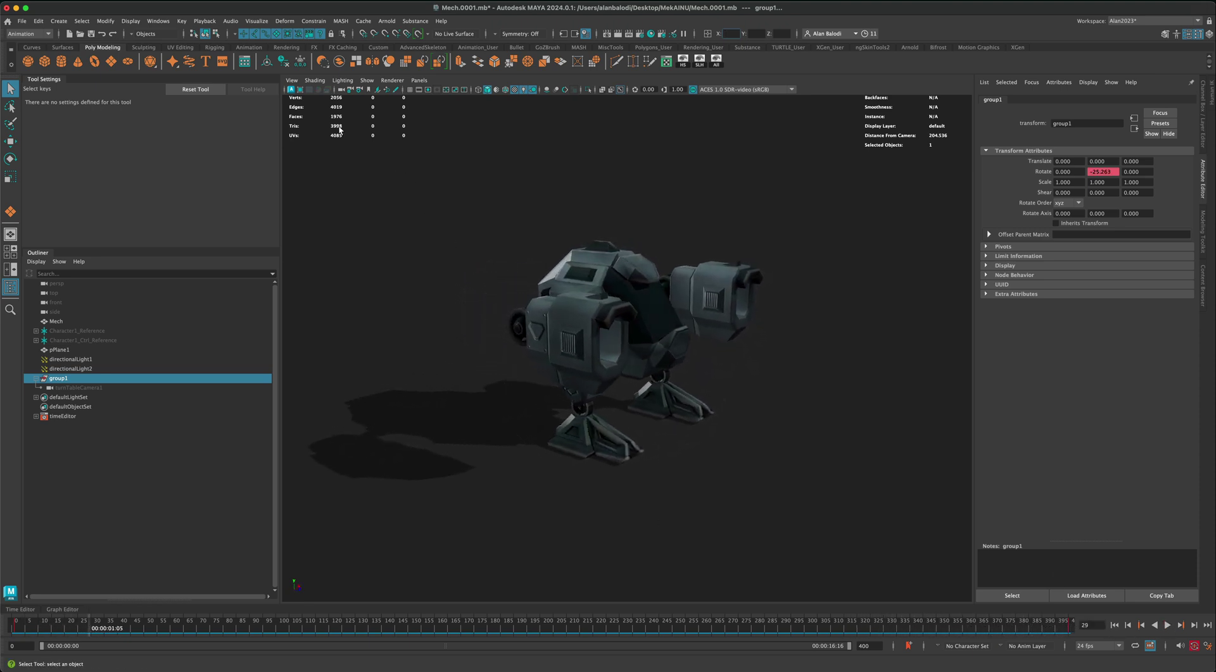
# Playblast the turntable over the time slider range to the movie file Mech.0001, using H.264 encoding and the From window display size.
pyautogui.click(203, 23)
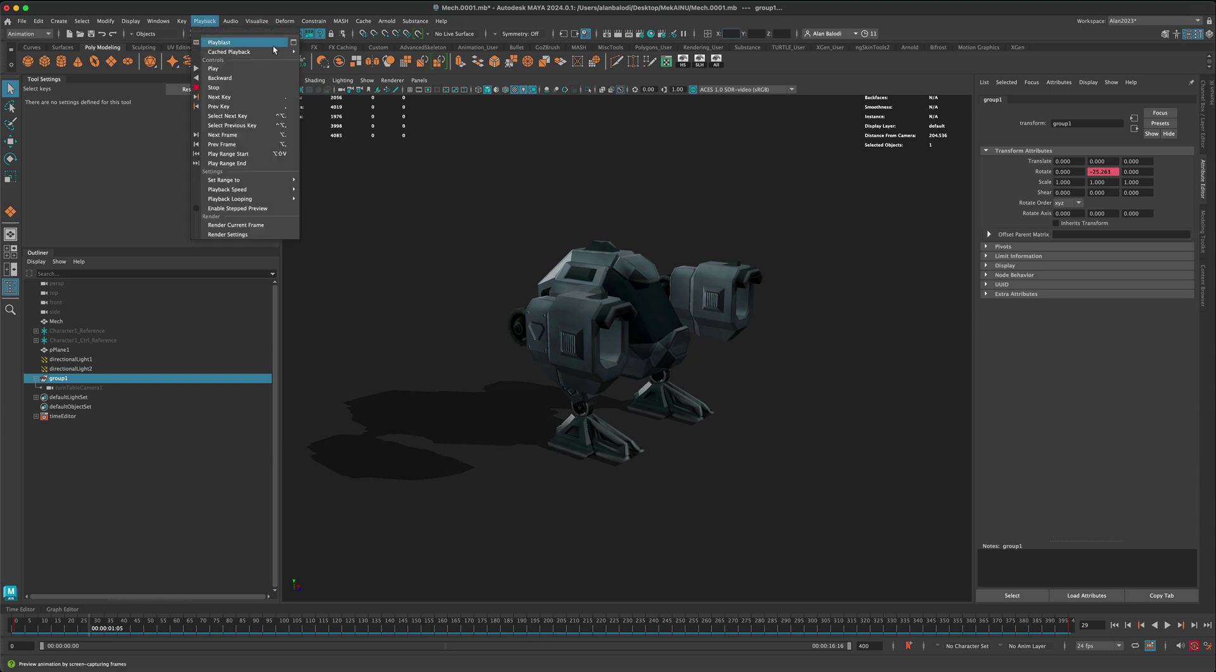
pyautogui.click(293, 43)
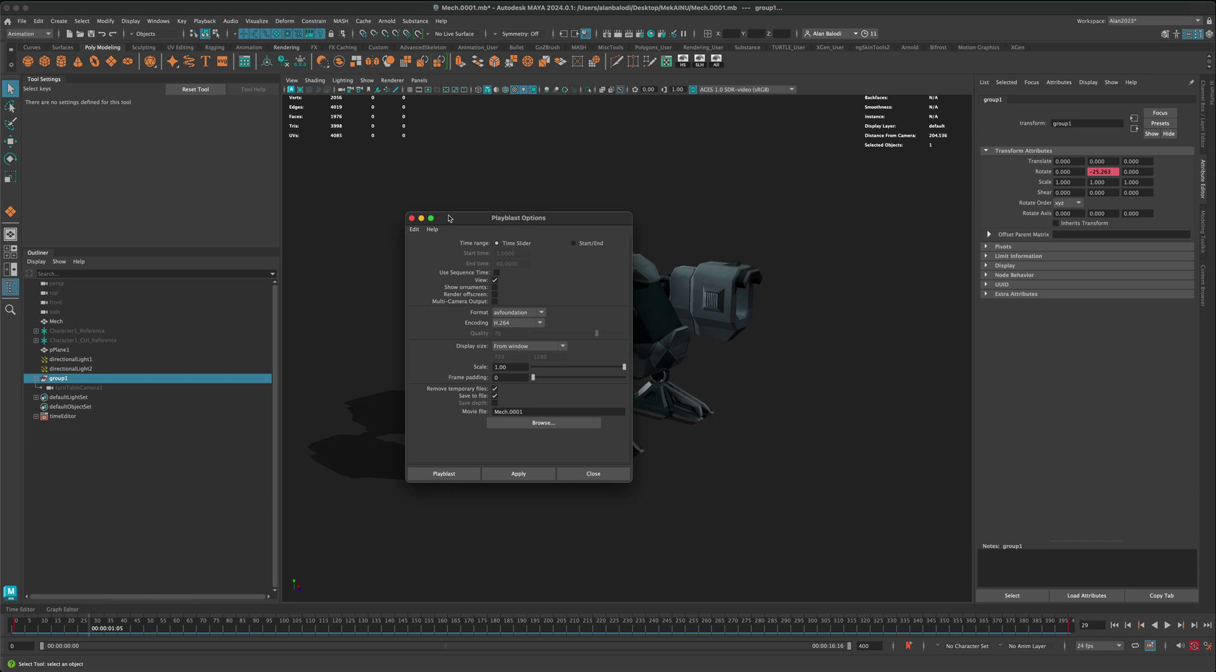
pyautogui.moveTo(449, 218); pyautogui.dragTo(415, 215)
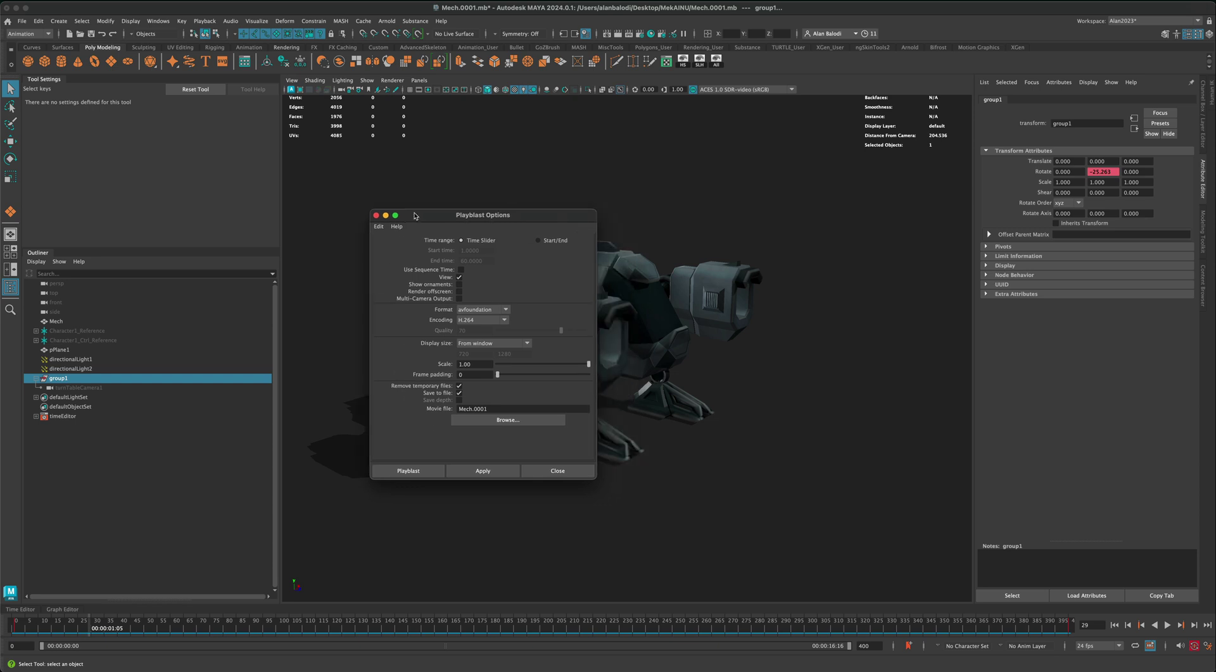
pyautogui.click(507, 344)
pyautogui.moveTo(437, 217); pyautogui.dragTo(401, 189)
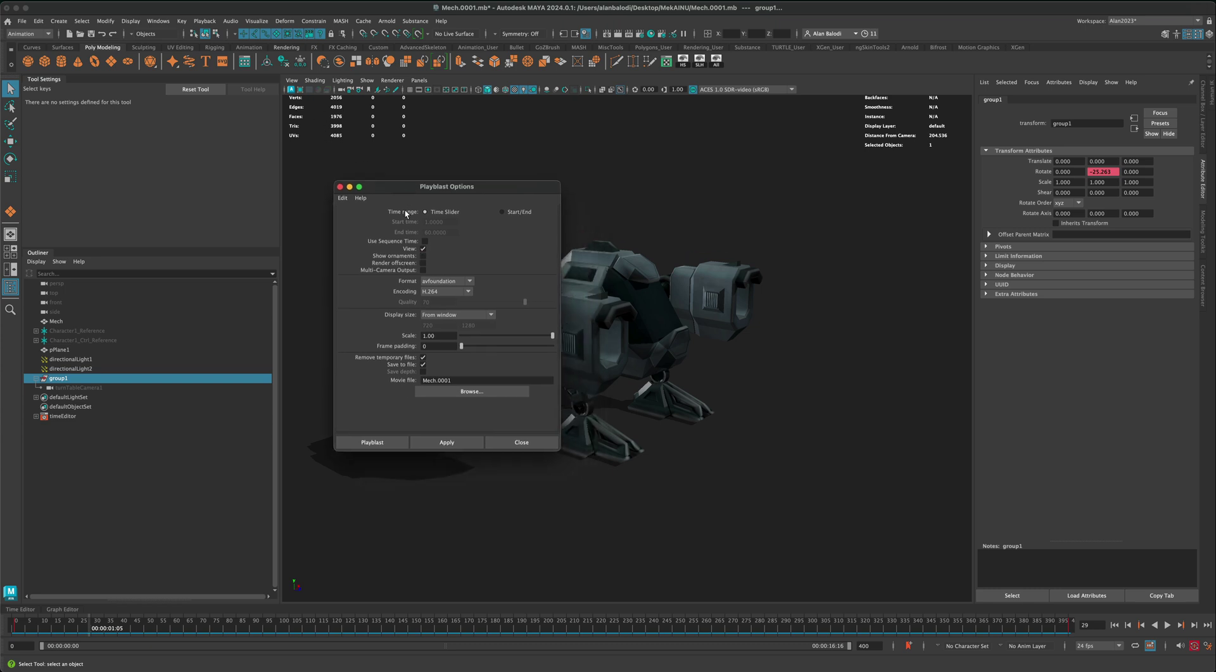
pyautogui.click(395, 442)
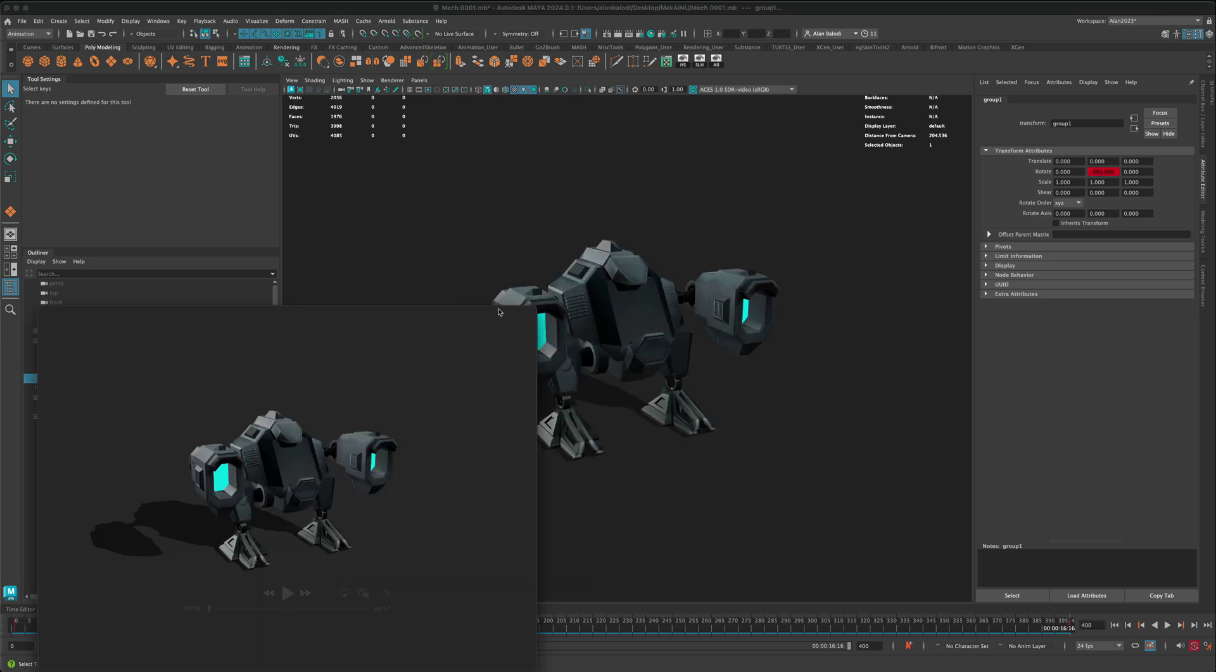
# Bring the playblast movie into clear view and check its file name, tags and save location without changing them.
pyautogui.moveTo(496, 316); pyautogui.dragTo(799, 181)
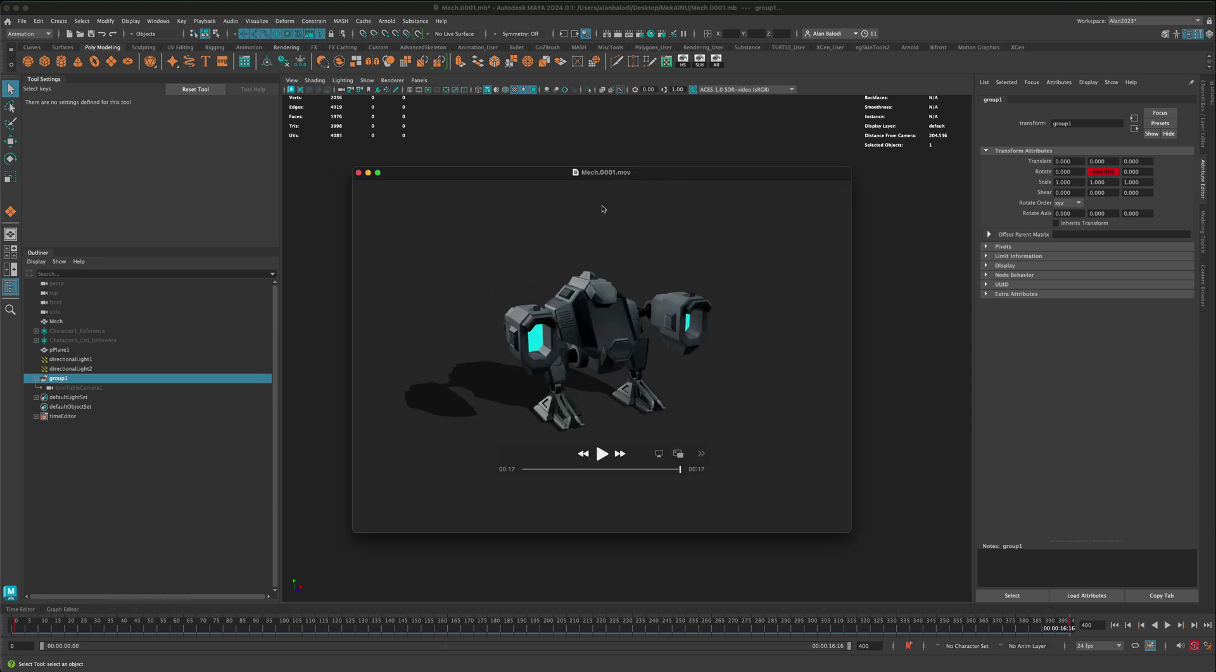
pyautogui.moveTo(635, 174); pyautogui.dragTo(618, 168)
pyautogui.click(618, 167)
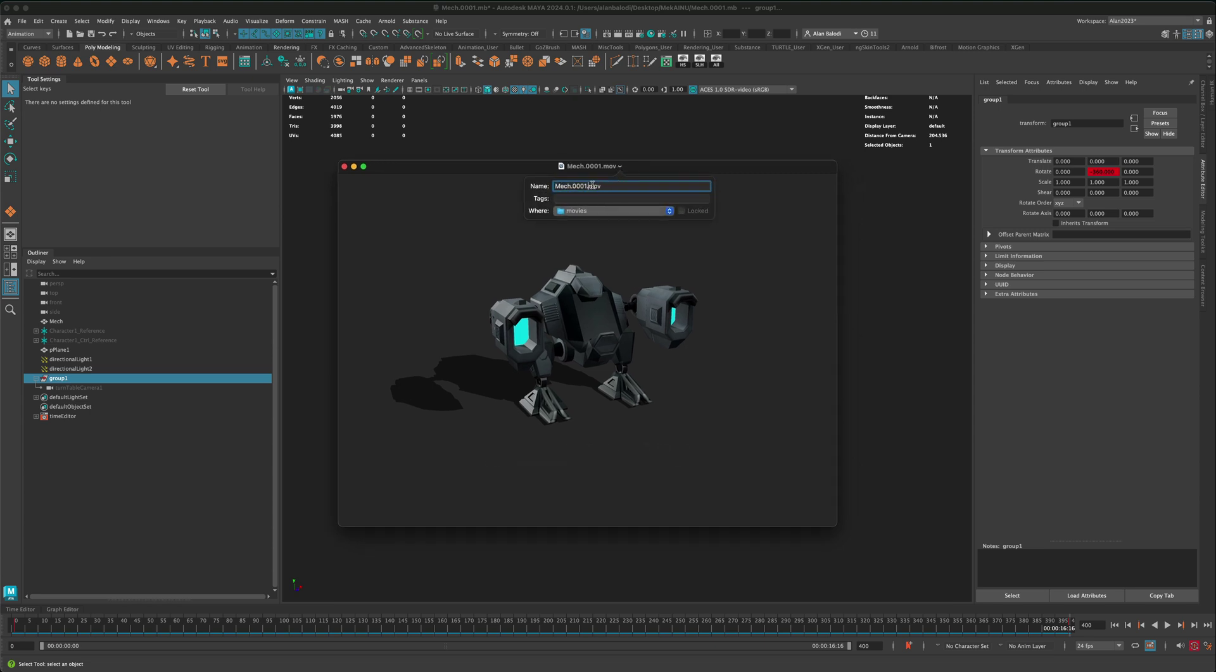
pyautogui.click(575, 200)
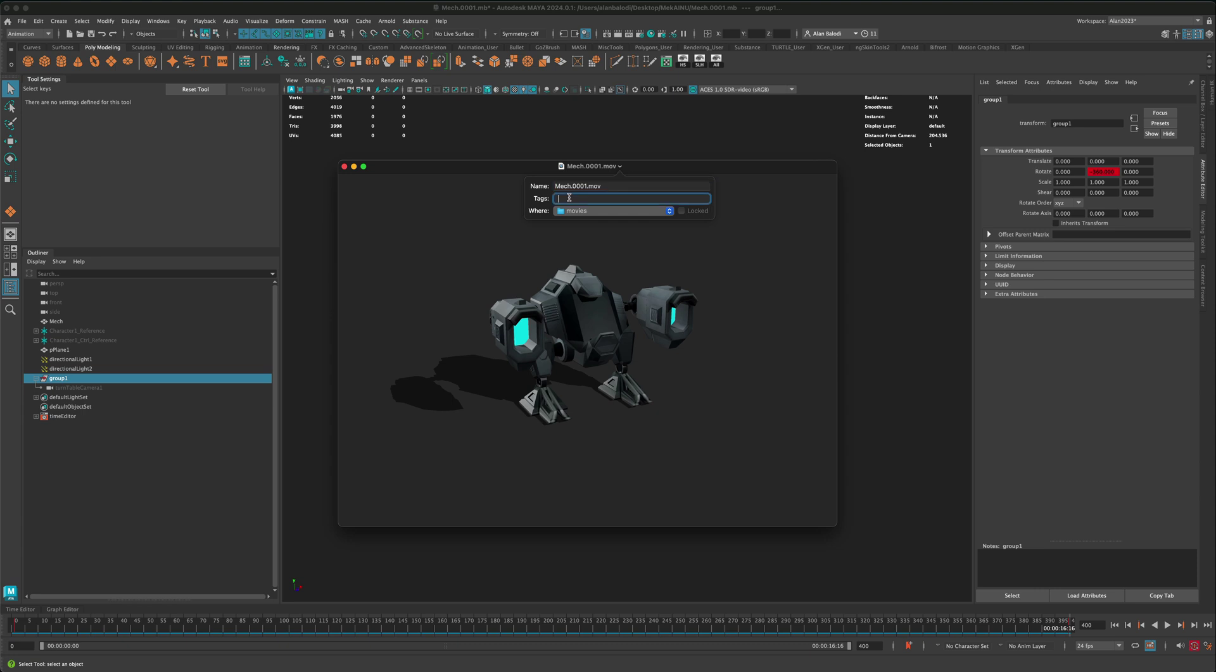
pyautogui.click(445, 238)
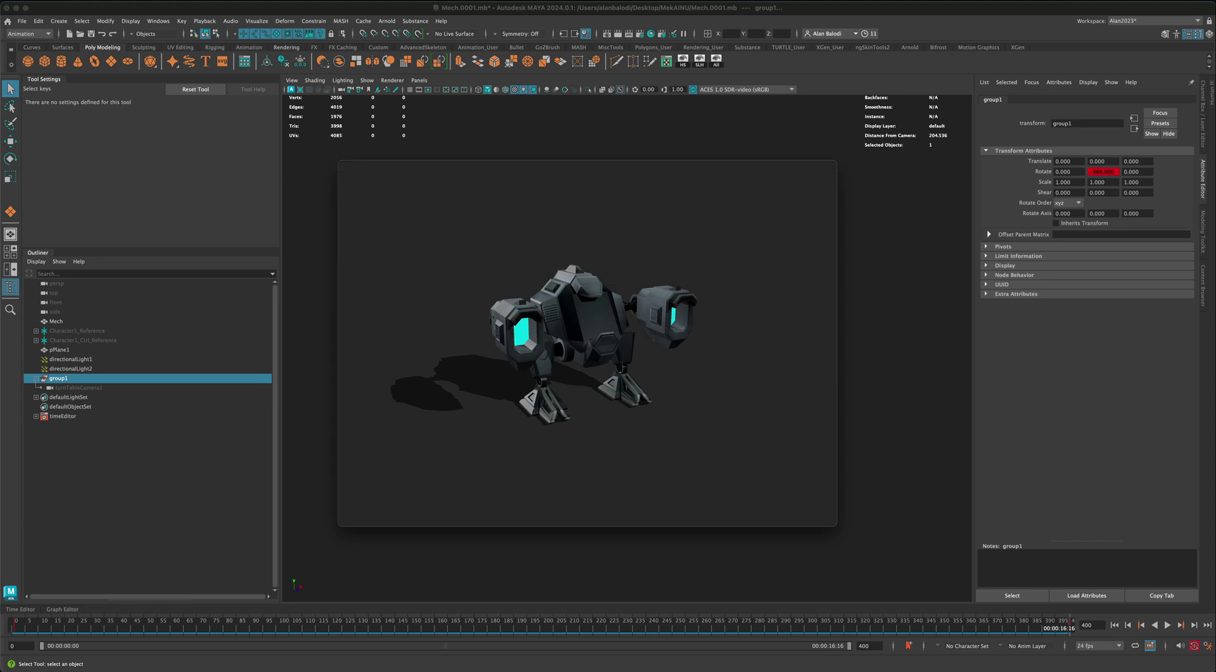